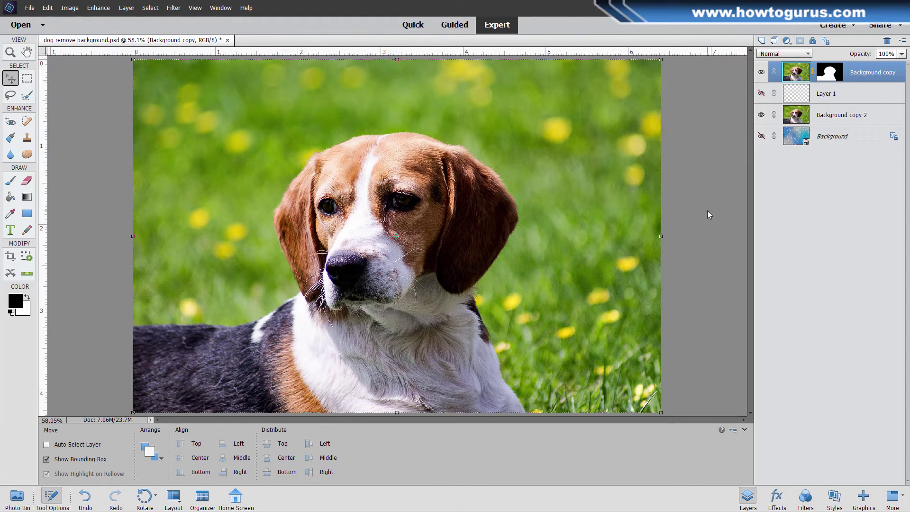
Preview the cut-out alone, then the sky-meadow and blue bokeh backgrounds behind the beagle
{"action": "left_click", "coordinate": [761, 115]}
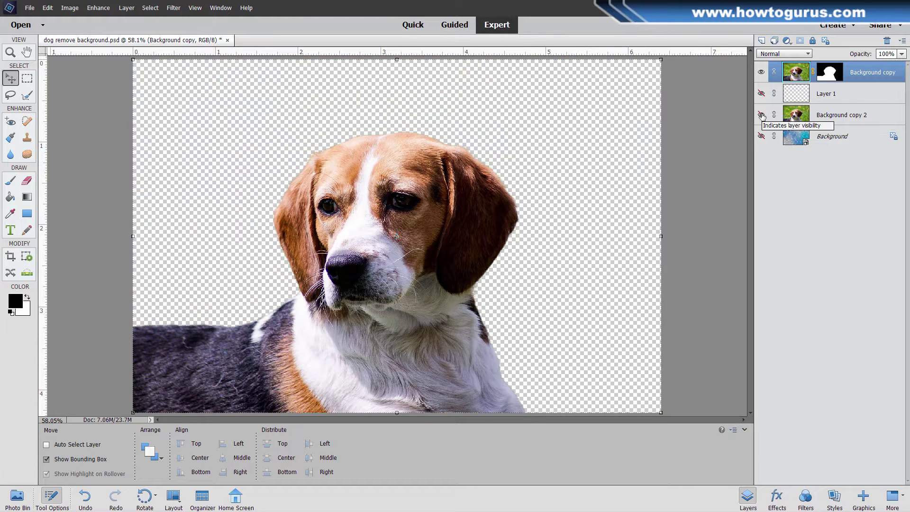
{"action": "left_click", "coordinate": [761, 95]}
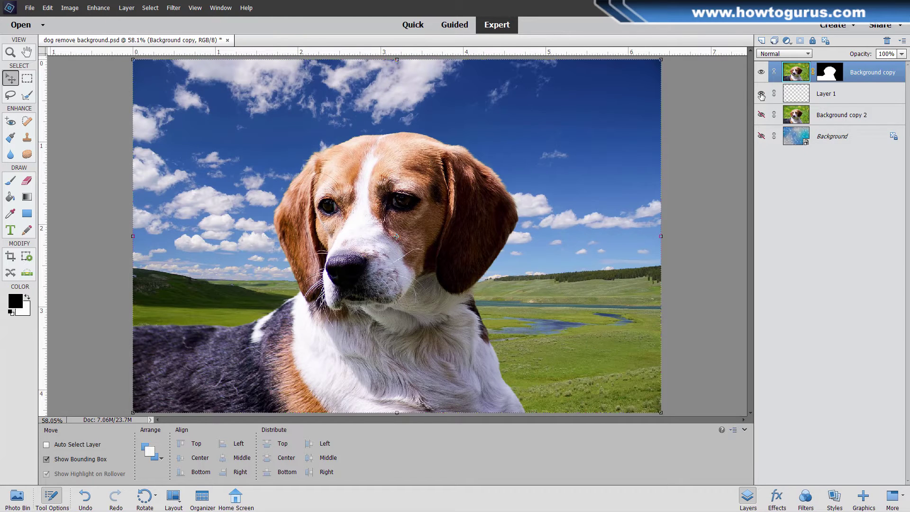
{"action": "left_click", "coordinate": [762, 95]}
{"action": "left_click", "coordinate": [762, 137]}
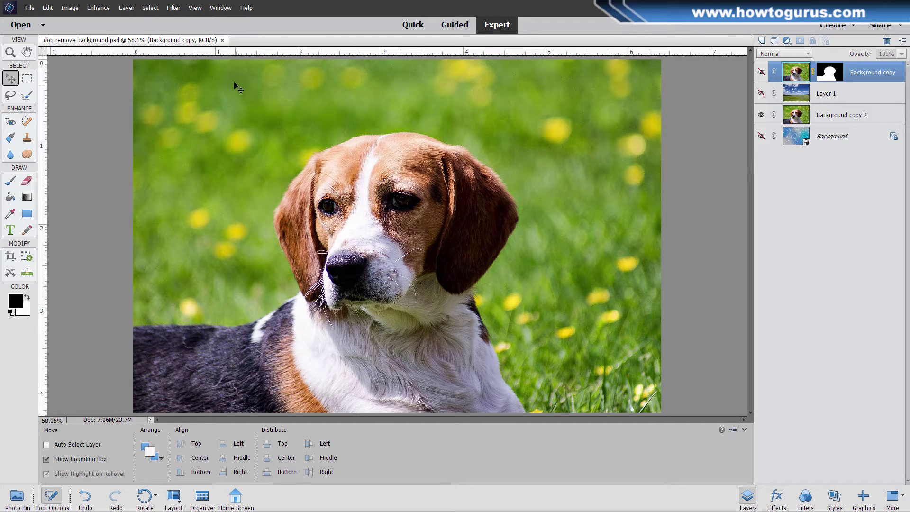
Close the layered beagle PSD and reopen the recently edited dog-2527136.jpg
{"action": "left_click", "coordinate": [223, 40]}
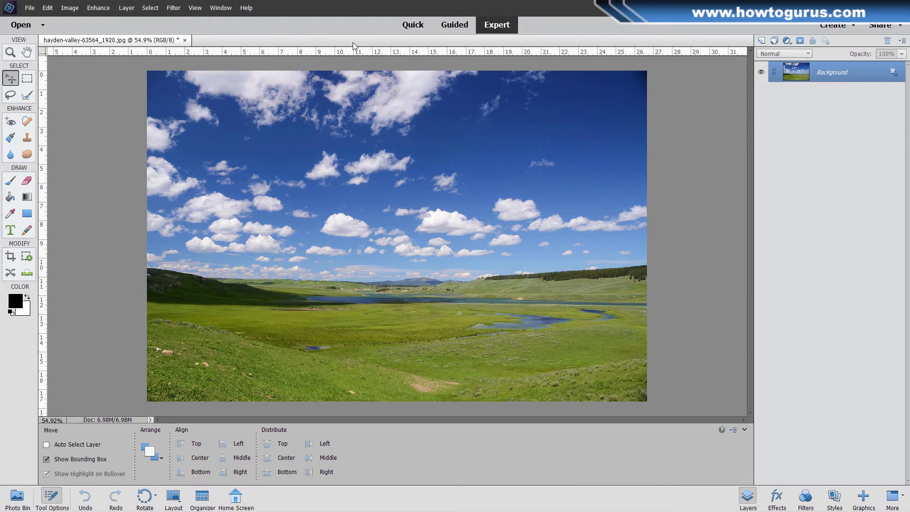
{"action": "left_click", "coordinate": [30, 8]}
{"action": "mouse_move", "coordinate": [55, 46]}
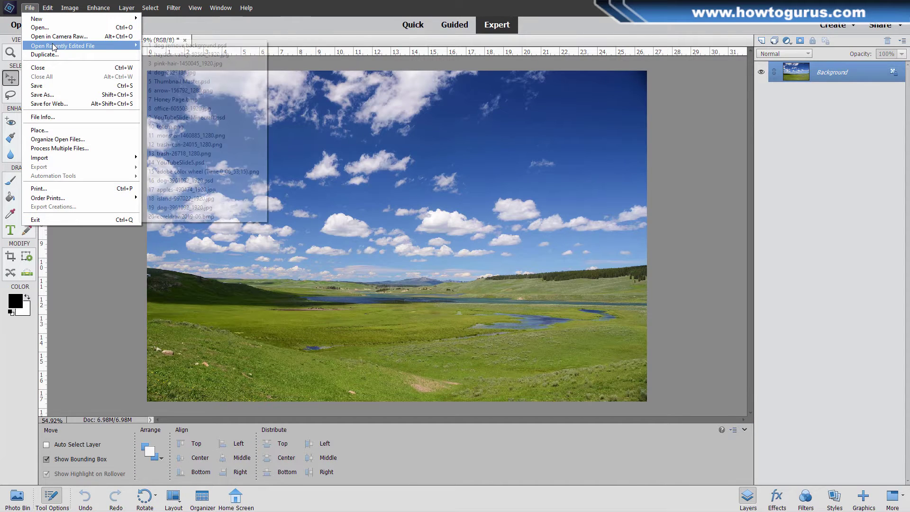
{"action": "left_click", "coordinate": [210, 72]}
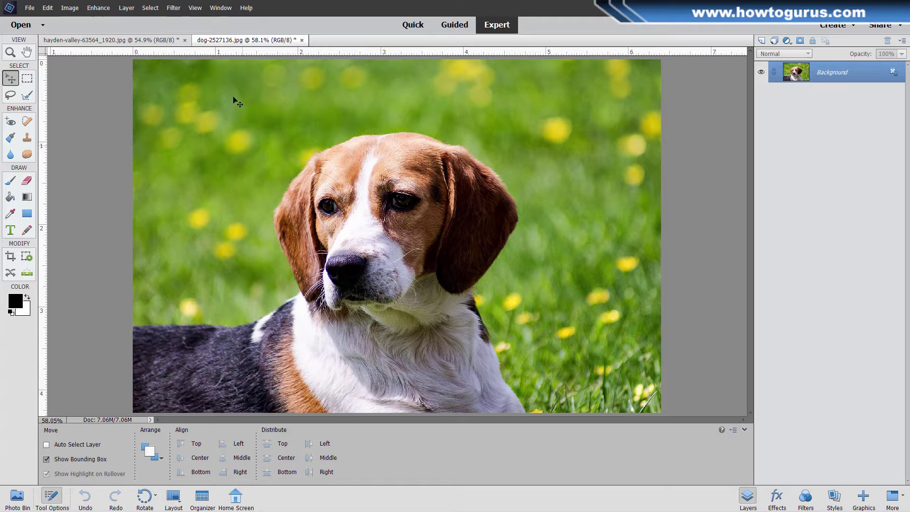
{"action": "left_click", "coordinate": [151, 8]}
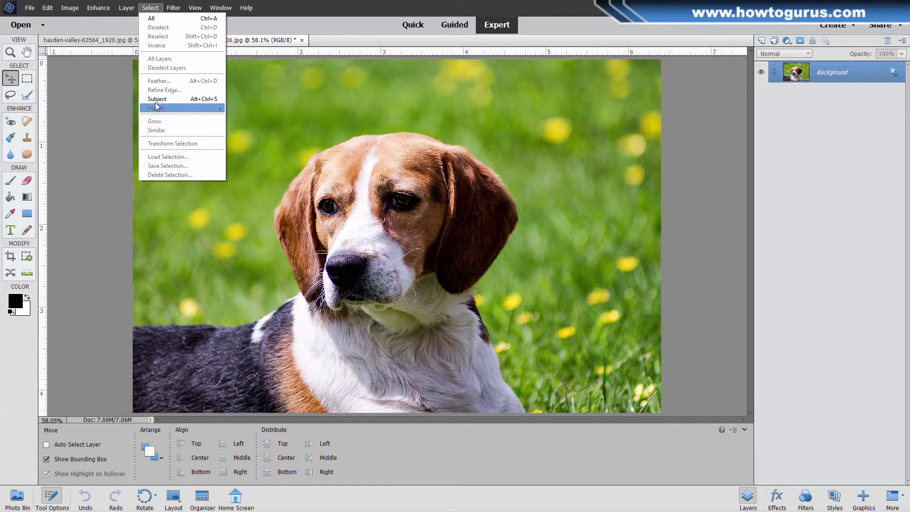
{"action": "left_click", "coordinate": [99, 170]}
{"action": "left_click", "coordinate": [11, 95]}
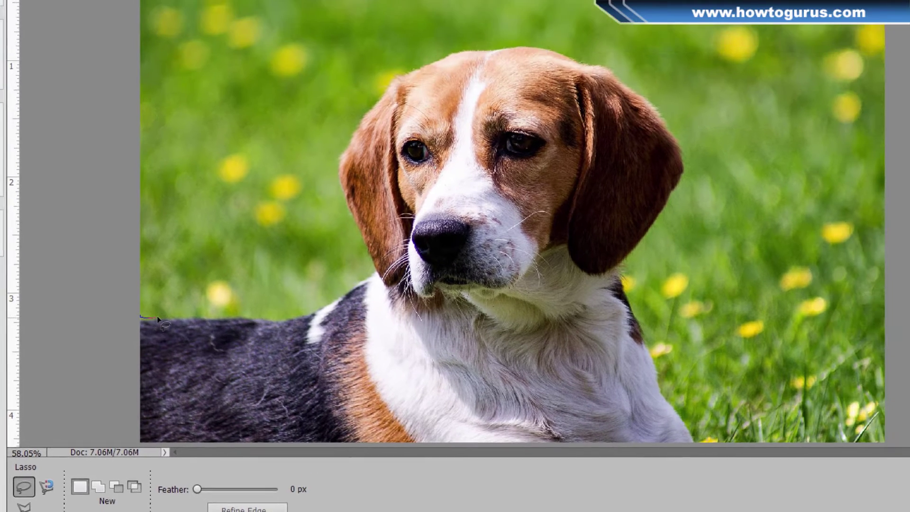
{"action": "left_click_drag", "start_coordinate": [193, 230], "coordinate": [273, 230]}
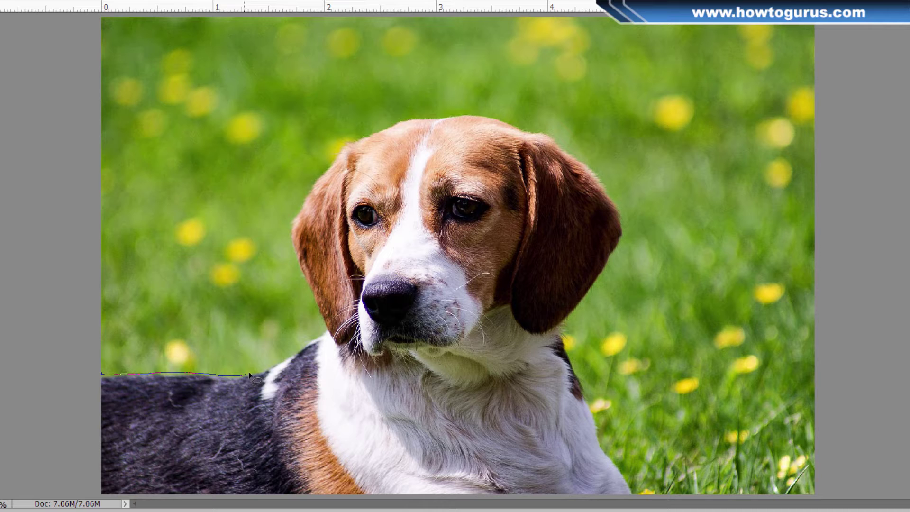
{"action": "mouse_move", "coordinate": [249, 375]}
{"action": "left_mouse_down"}
{"action": "mouse_move", "coordinate": [325, 330]}
{"action": "mouse_move", "coordinate": [291, 236]}
{"action": "mouse_move", "coordinate": [313, 186]}
{"action": "mouse_move", "coordinate": [342, 155]}
{"action": "mouse_move", "coordinate": [419, 117]}
{"action": "mouse_move", "coordinate": [507, 122]}
{"action": "mouse_move", "coordinate": [560, 143]}
{"action": "left_mouse_up"}
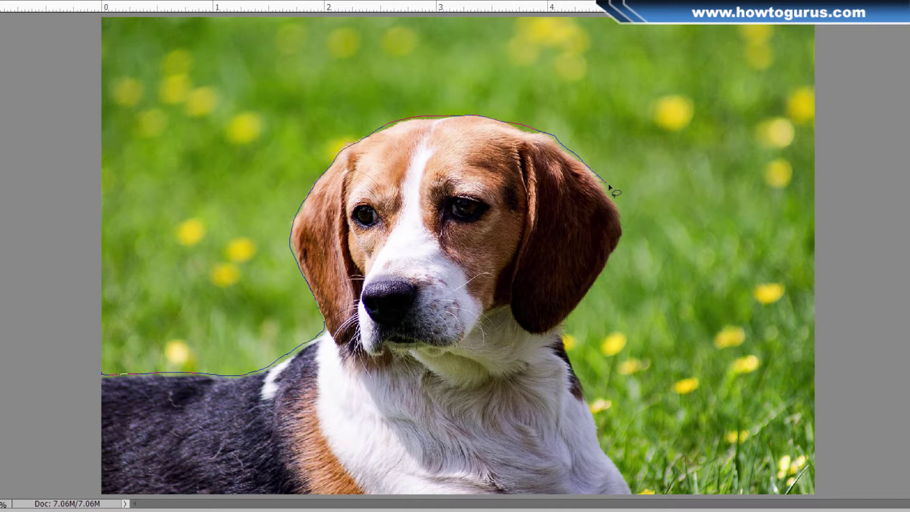
{"action": "left_click_drag", "start_coordinate": [622, 243], "coordinate": [560, 332]}
{"action": "left_click_drag", "start_coordinate": [583, 385], "coordinate": [597, 420]}
{"action": "mouse_move", "coordinate": [614, 472]}
{"action": "left_mouse_down"}
{"action": "mouse_move", "coordinate": [643, 502]}
{"action": "mouse_move", "coordinate": [295, 506]}
{"action": "mouse_move", "coordinate": [87, 494]}
{"action": "mouse_move", "coordinate": [96, 396]}
{"action": "mouse_move", "coordinate": [109, 373]}
{"action": "left_mouse_up"}
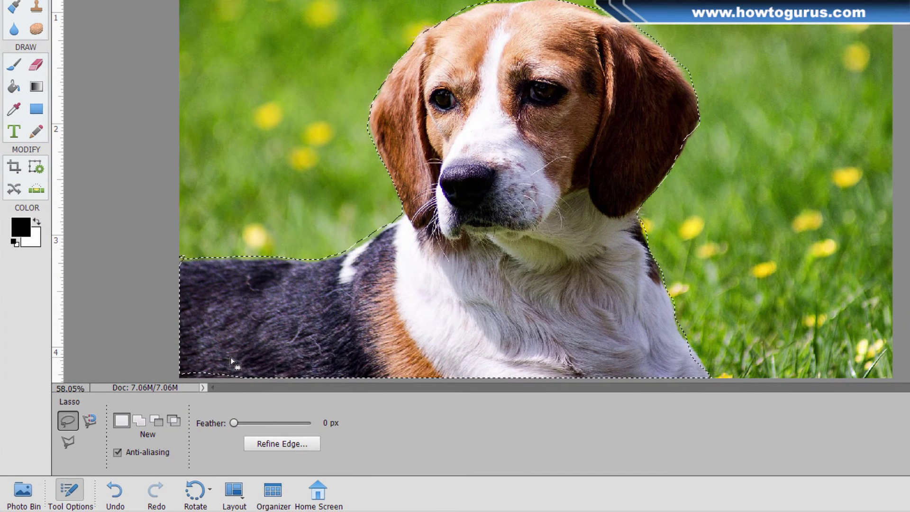
{"action": "left_click", "coordinate": [138, 421]}
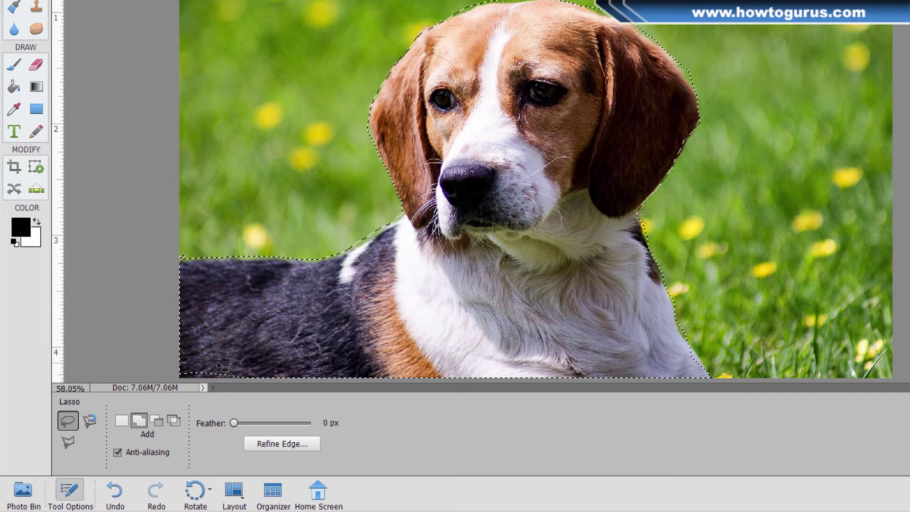
{"action": "mouse_move", "coordinate": [218, 365]}
{"action": "left_mouse_down"}
{"action": "mouse_move", "coordinate": [230, 385]}
{"action": "mouse_move", "coordinate": [112, 357]}
{"action": "left_mouse_up"}
{"action": "key", "text": "ctrl+d"}
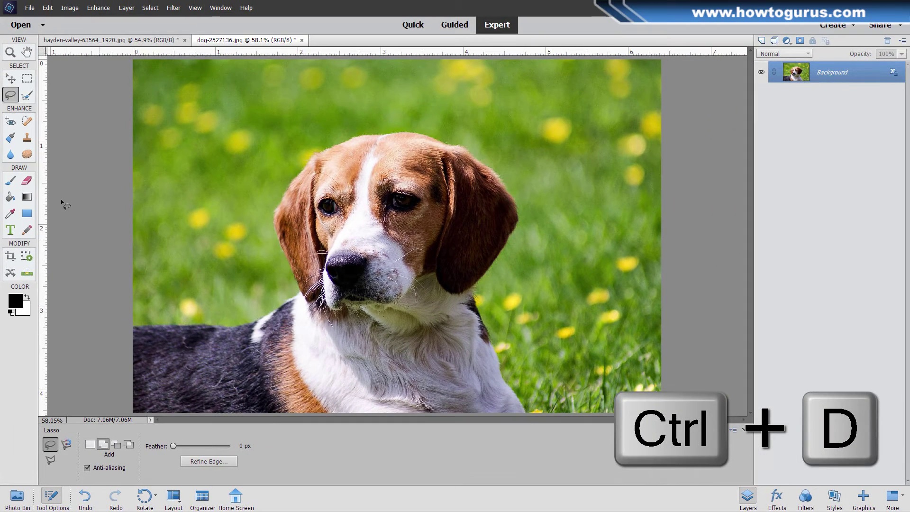
Select the beagle with Select > Subject, then lasso in the missed neck area
{"action": "left_click", "coordinate": [12, 80]}
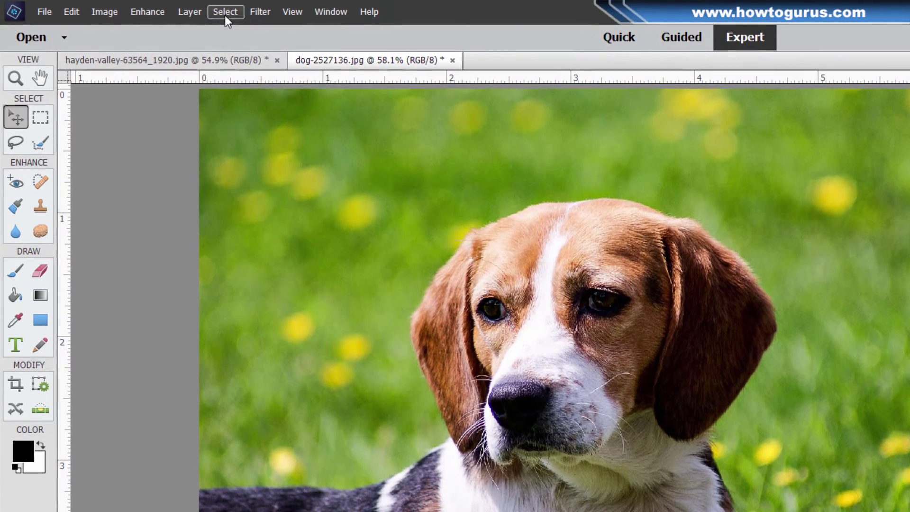
{"action": "left_click", "coordinate": [196, 10]}
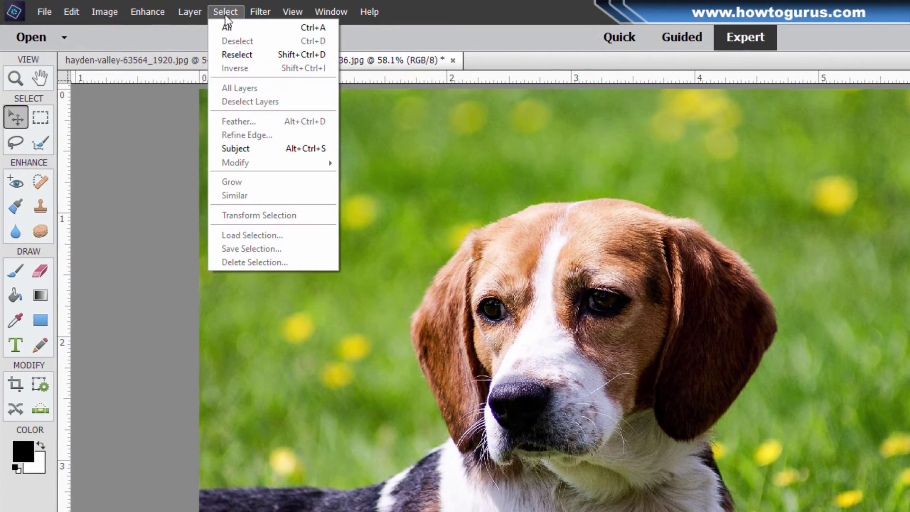
{"action": "left_click", "coordinate": [266, 148]}
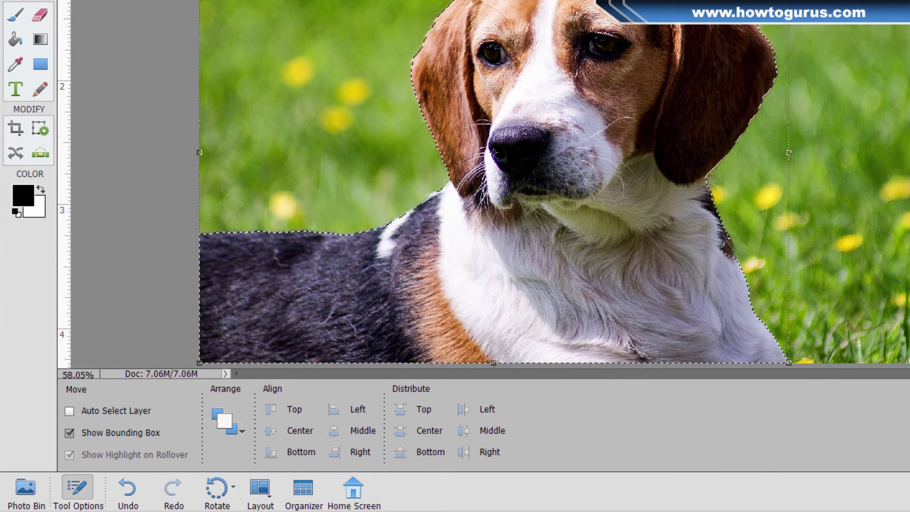
{"action": "key", "text": "l"}
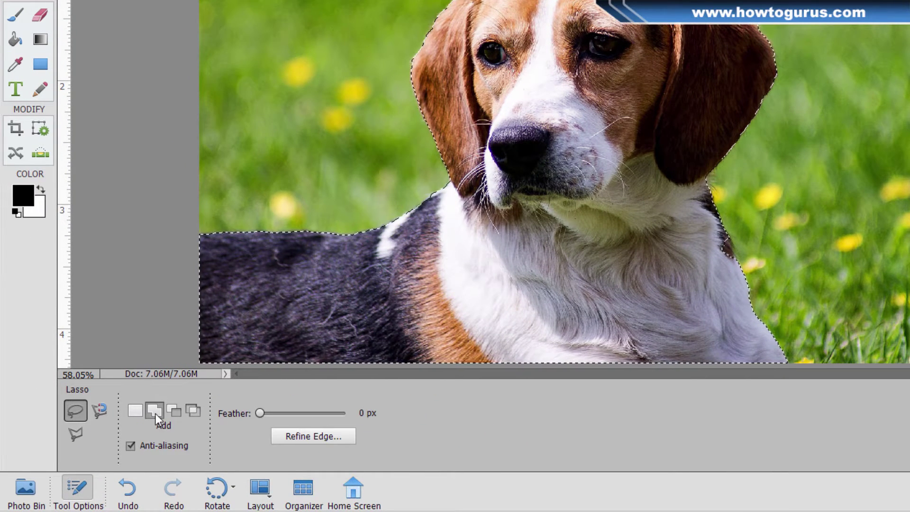
{"action": "mouse_move", "coordinate": [740, 263]}
{"action": "left_mouse_down"}
{"action": "mouse_move", "coordinate": [724, 230]}
{"action": "mouse_move", "coordinate": [717, 259]}
{"action": "mouse_move", "coordinate": [747, 285]}
{"action": "mouse_move", "coordinate": [739, 280]}
{"action": "left_mouse_up"}
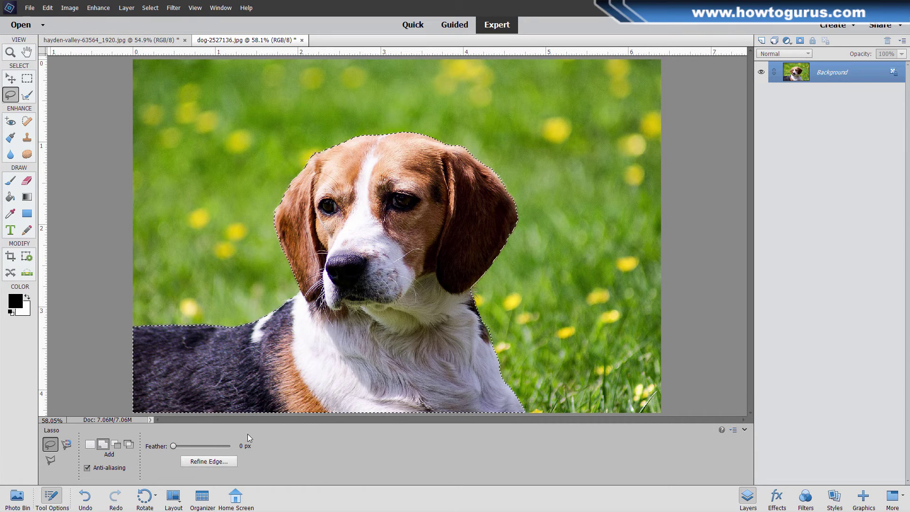
{"action": "left_click", "coordinate": [31, 96]}
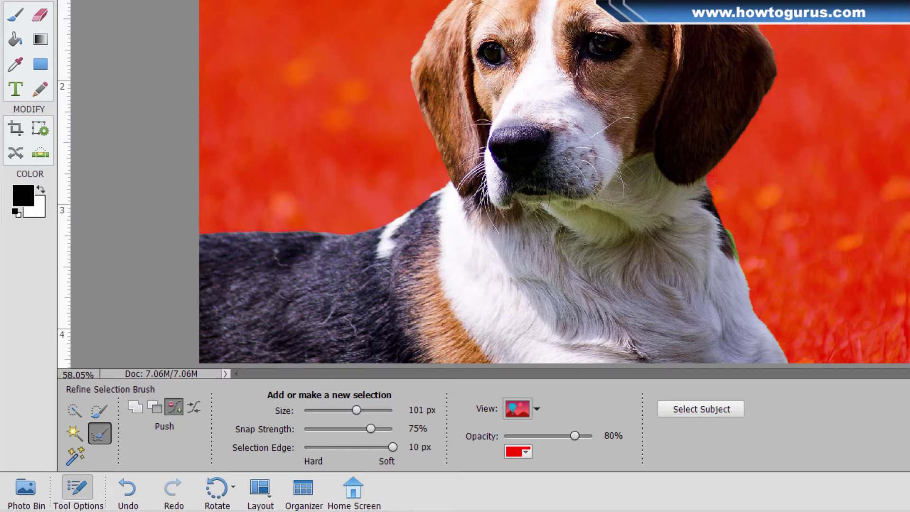
{"action": "key", "text": "l"}
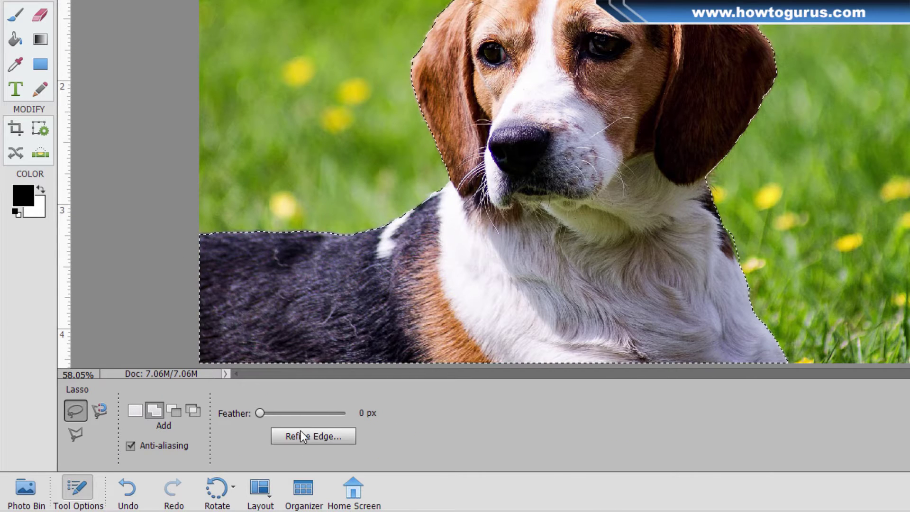
Open Refine Edge and set its preview view to On White
{"action": "left_click", "coordinate": [313, 436]}
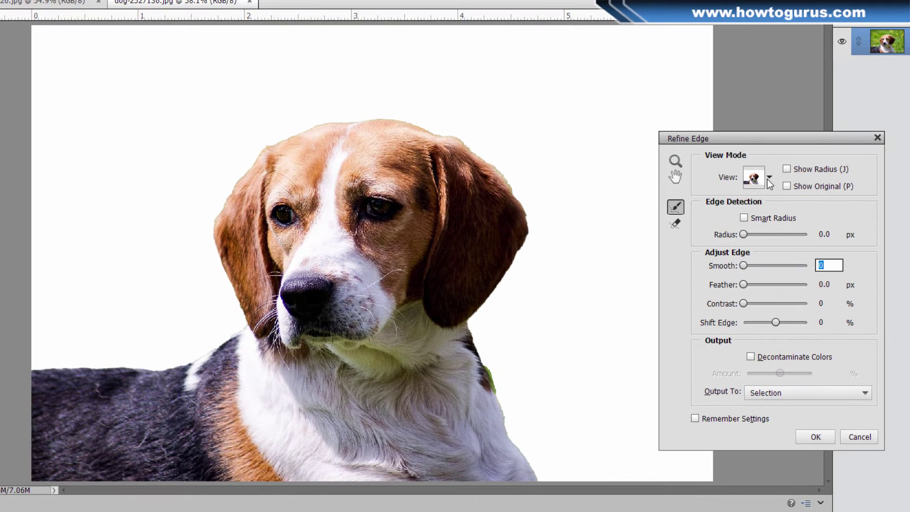
{"action": "left_click", "coordinate": [771, 178]}
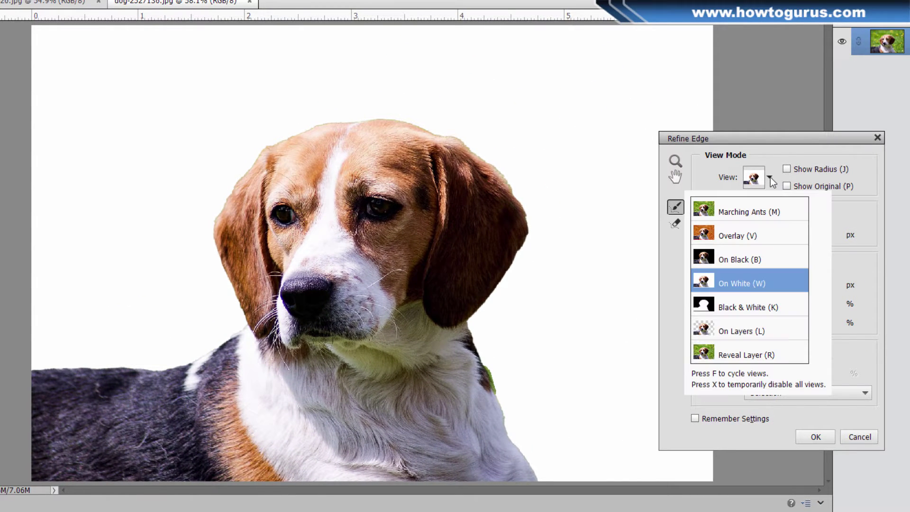
{"action": "left_click", "coordinate": [743, 241]}
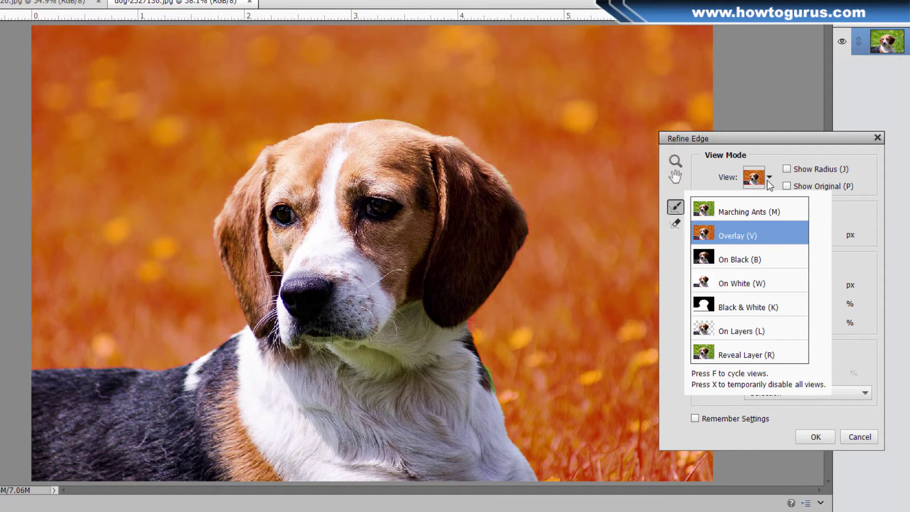
{"action": "left_click", "coordinate": [736, 285]}
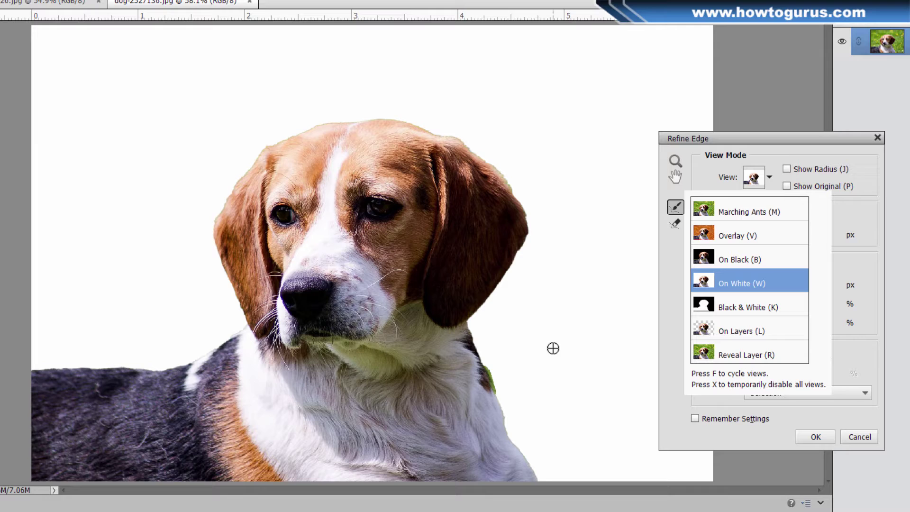
{"action": "left_click", "coordinate": [770, 181]}
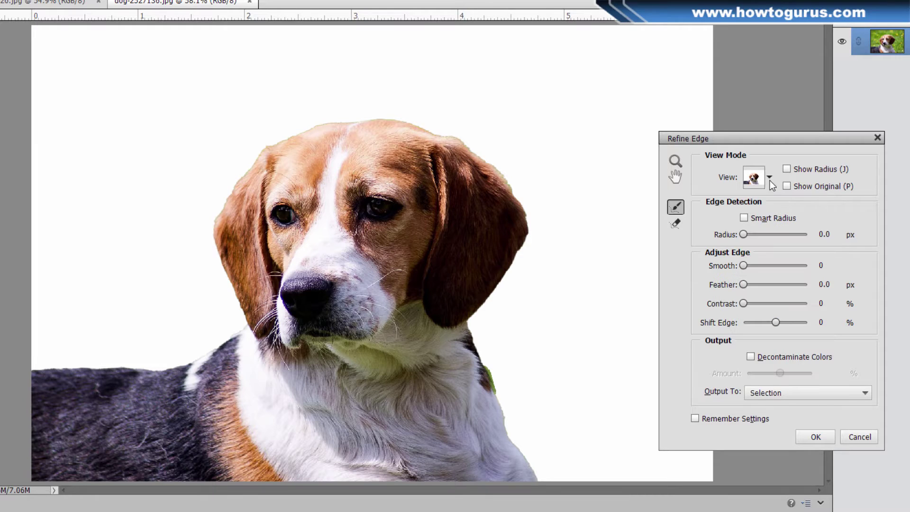
Turn on Smart Radius with Radius 1 px and Contrast 20%
{"action": "left_click", "coordinate": [744, 218]}
{"action": "left_click", "coordinate": [809, 235]}
{"action": "type", "text": "1"}
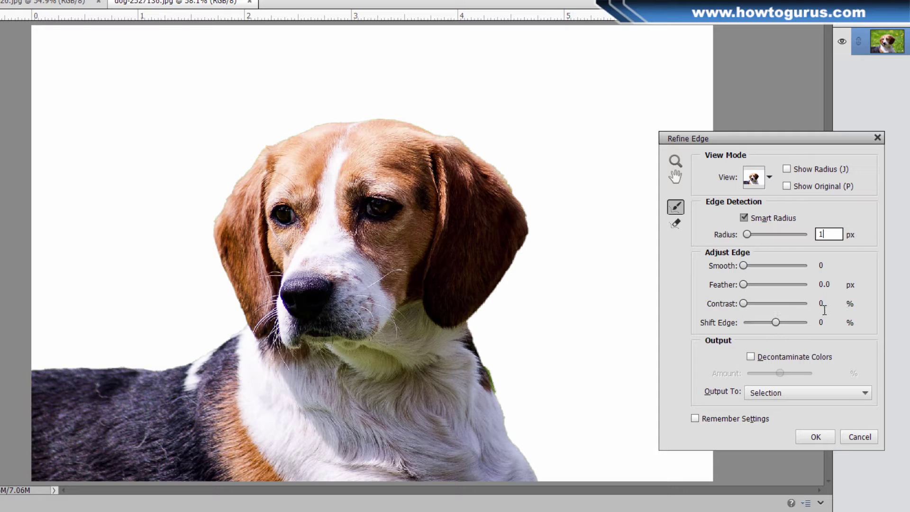
{"action": "key", "text": "Tab"}
{"action": "key", "text": "Tab"}
{"action": "key", "text": "Tab"}
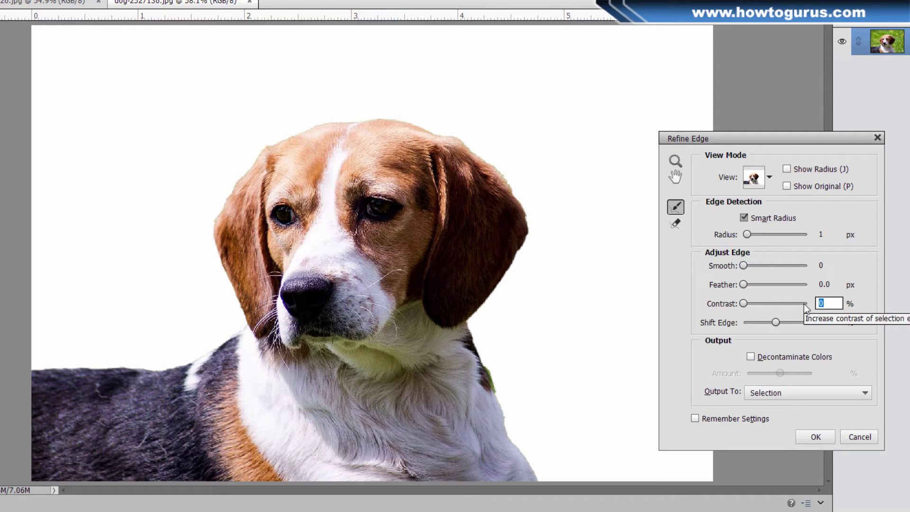
{"action": "type", "text": "20"}
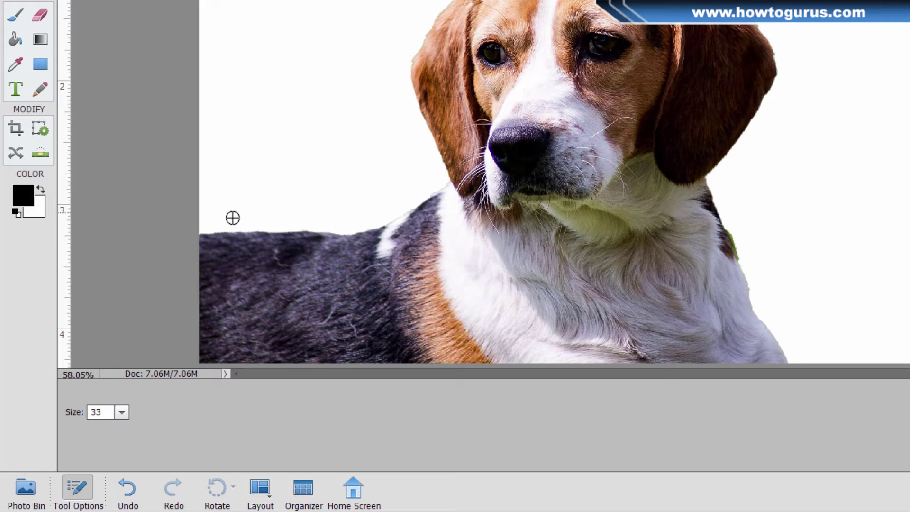
Brush refine the selection edges along the dog's back, fur, ear and neck
{"action": "mouse_move", "coordinate": [219, 231]}
{"action": "left_mouse_down"}
{"action": "mouse_move", "coordinate": [203, 230]}
{"action": "mouse_move", "coordinate": [369, 227]}
{"action": "mouse_move", "coordinate": [448, 183]}
{"action": "left_mouse_up"}
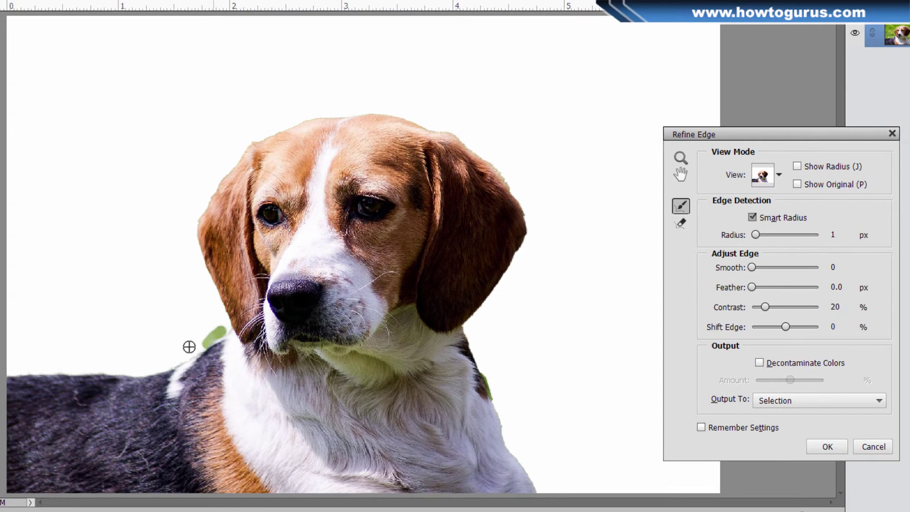
{"action": "mouse_move", "coordinate": [226, 321]}
{"action": "left_mouse_down"}
{"action": "mouse_move", "coordinate": [198, 265]}
{"action": "mouse_move", "coordinate": [197, 224]}
{"action": "mouse_move", "coordinate": [220, 177]}
{"action": "mouse_move", "coordinate": [217, 183]}
{"action": "mouse_move", "coordinate": [261, 133]}
{"action": "mouse_move", "coordinate": [331, 112]}
{"action": "mouse_move", "coordinate": [452, 128]}
{"action": "mouse_move", "coordinate": [490, 158]}
{"action": "mouse_move", "coordinate": [524, 209]}
{"action": "left_mouse_up"}
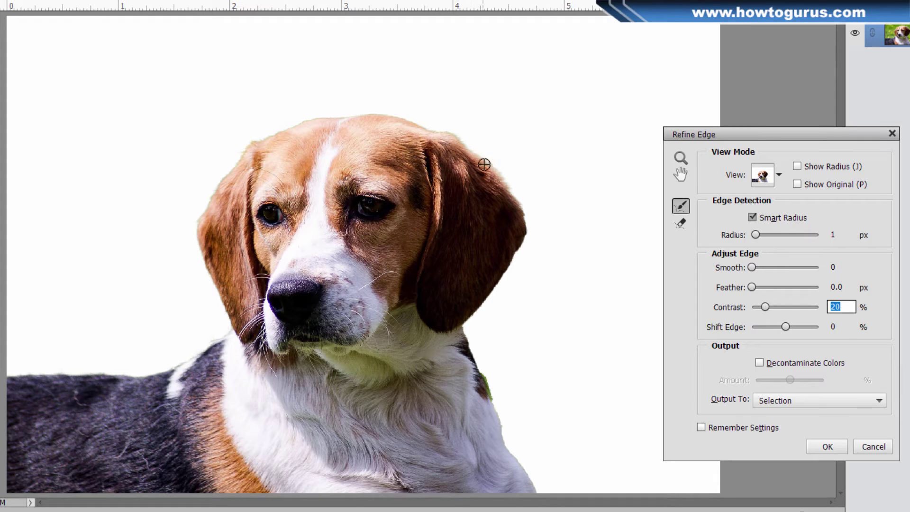
{"action": "mouse_move", "coordinate": [516, 191]}
{"action": "left_mouse_down"}
{"action": "mouse_move", "coordinate": [524, 243]}
{"action": "mouse_move", "coordinate": [462, 328]}
{"action": "mouse_move", "coordinate": [475, 356]}
{"action": "mouse_move", "coordinate": [529, 361]}
{"action": "mouse_move", "coordinate": [493, 367]}
{"action": "left_mouse_up"}
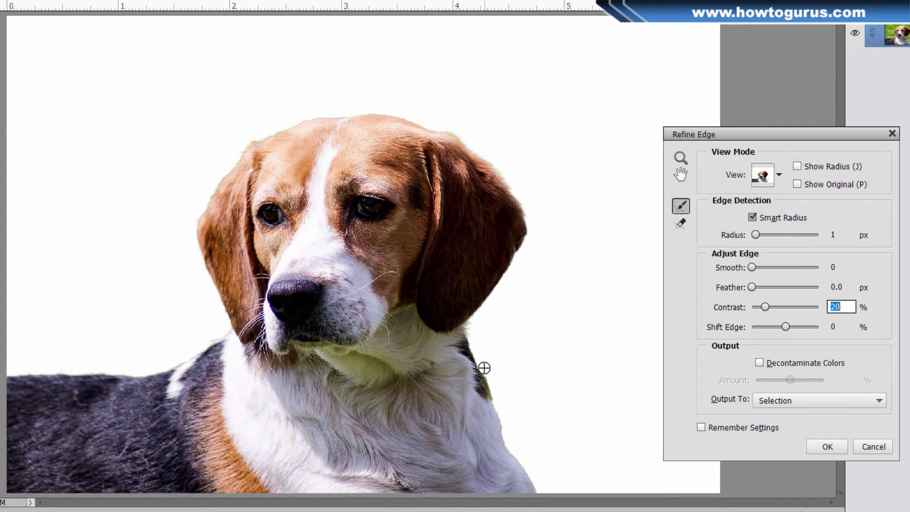
{"action": "mouse_move", "coordinate": [483, 366]}
{"action": "left_mouse_down"}
{"action": "mouse_move", "coordinate": [507, 442]}
{"action": "mouse_move", "coordinate": [545, 495]}
{"action": "left_mouse_up"}
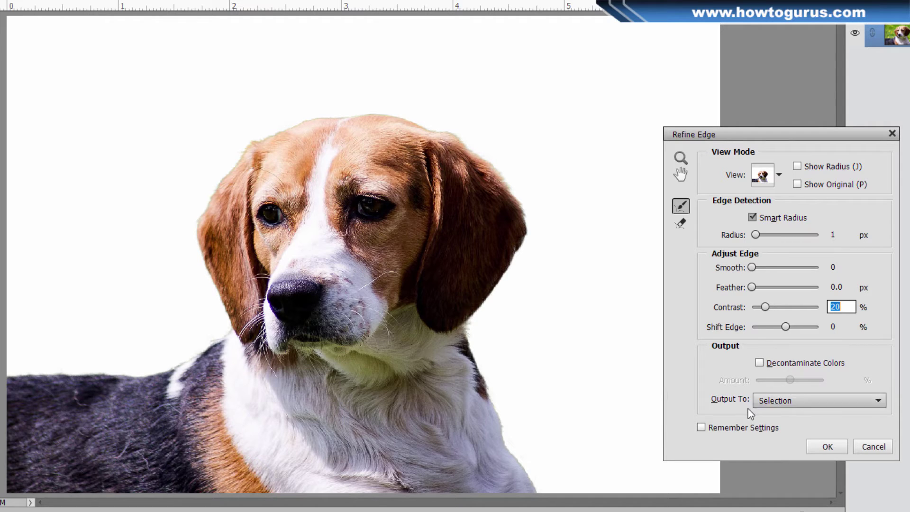
Enable Decontaminate Colors, output to New Layer with Layer Mask, and apply Refine Edge
{"action": "left_click", "coordinate": [763, 365]}
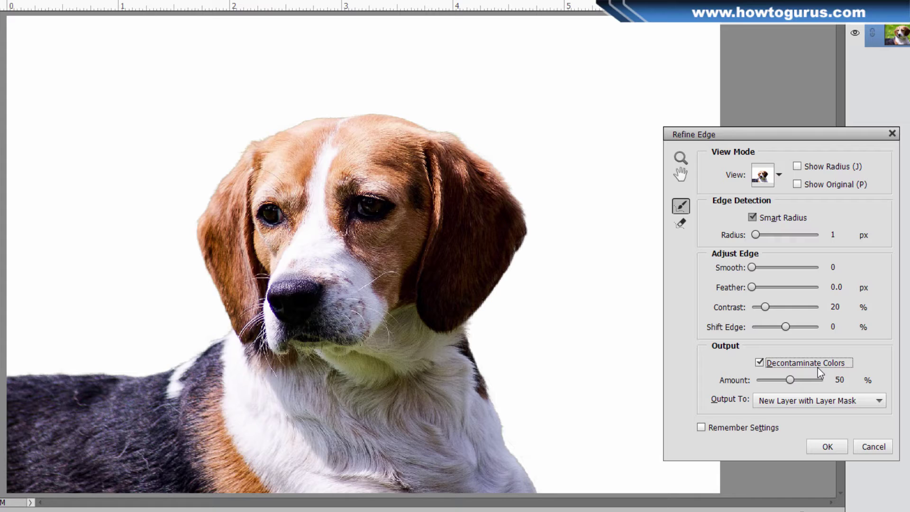
{"action": "left_click", "coordinate": [780, 403]}
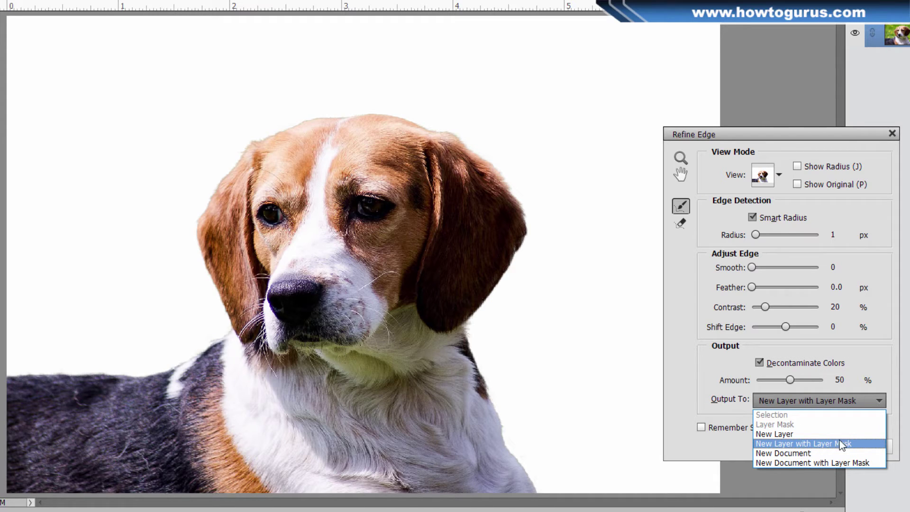
{"action": "left_click", "coordinate": [773, 442]}
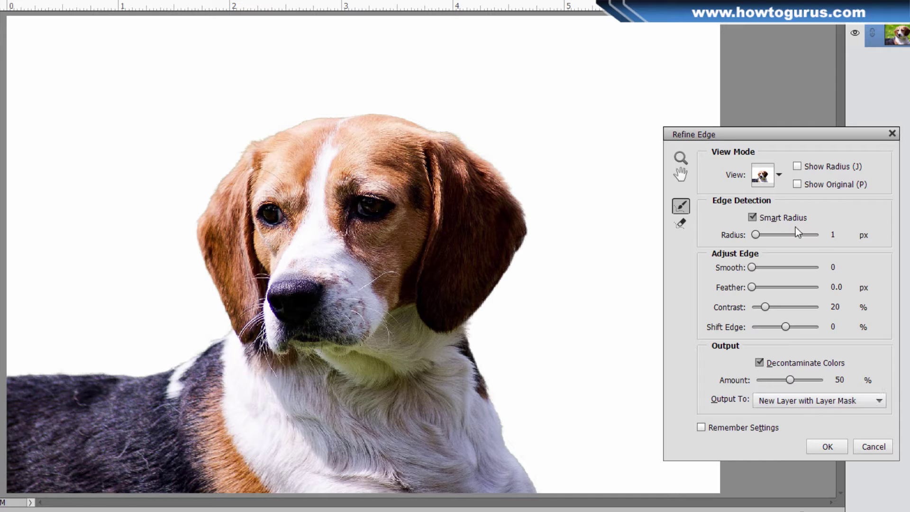
{"action": "left_click", "coordinate": [828, 446]}
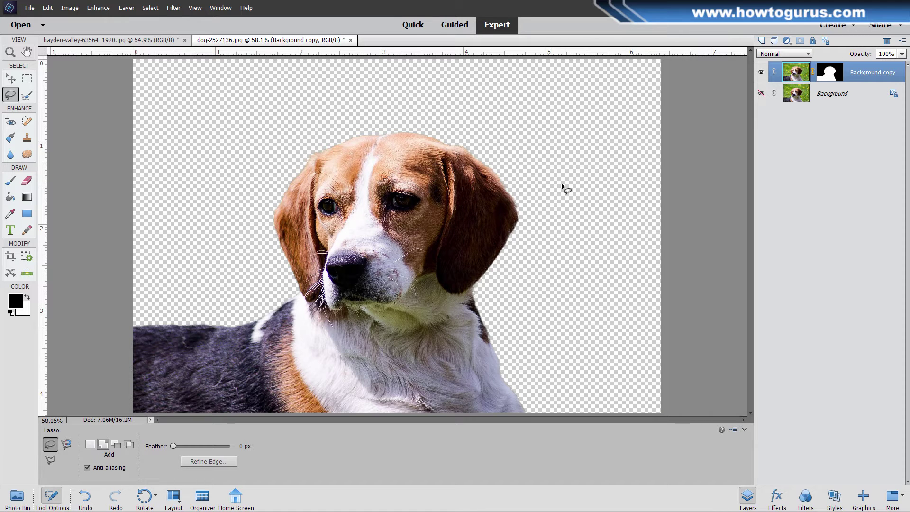
Float the hayden-valley window and keep floating documents enabled in General preferences
{"action": "left_click", "coordinate": [156, 41]}
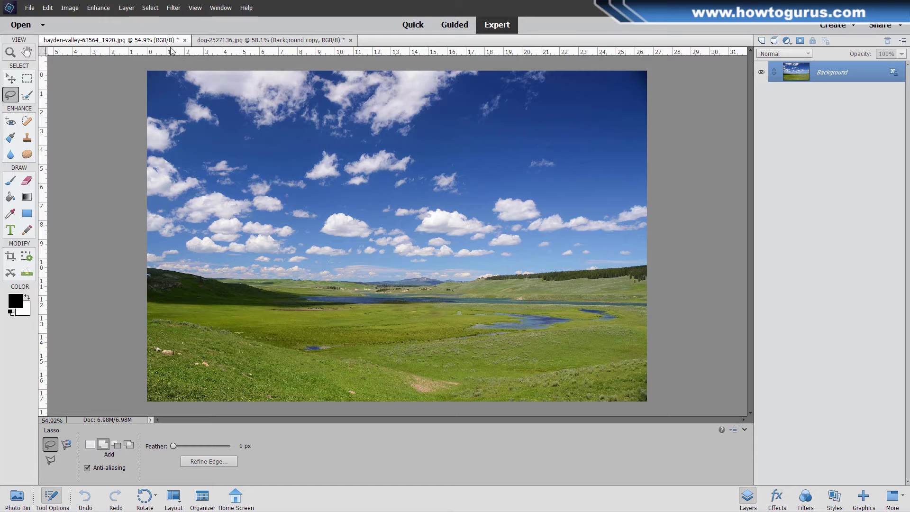
{"action": "left_click_drag", "start_coordinate": [172, 50], "coordinate": [536, 123]}
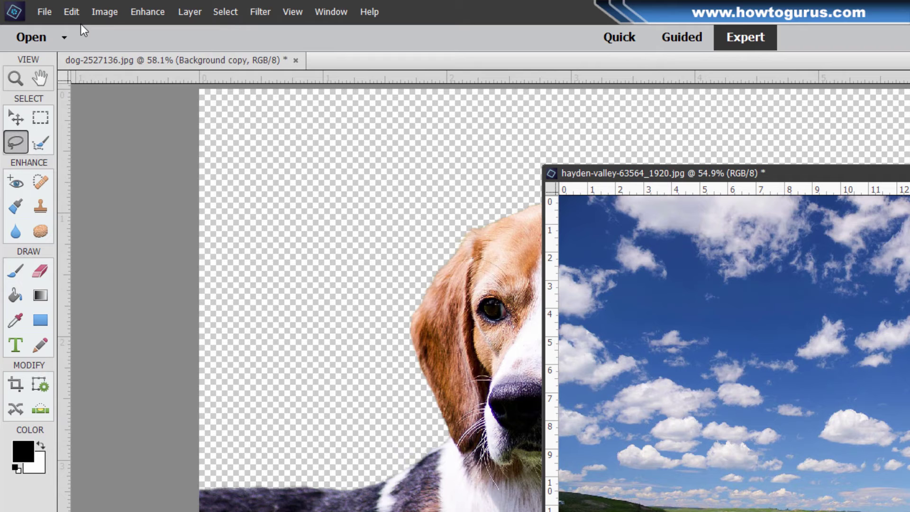
{"action": "left_click", "coordinate": [47, 9]}
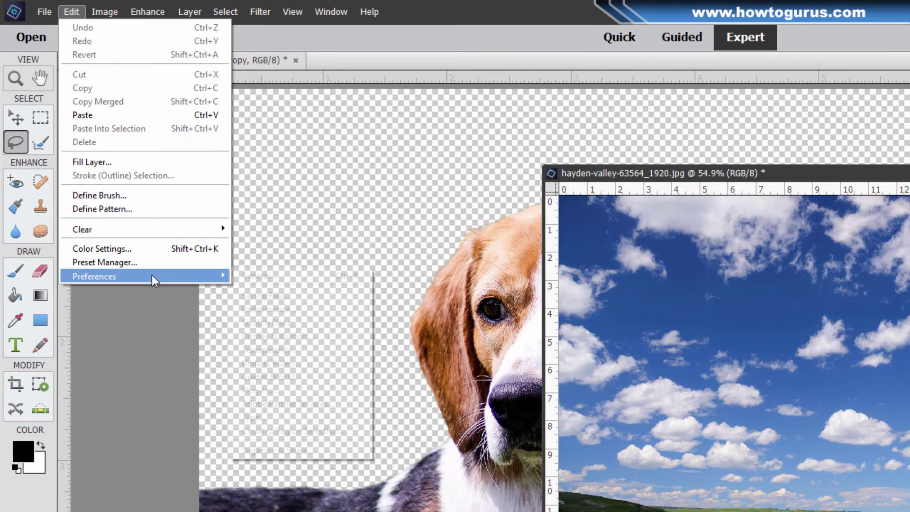
{"action": "mouse_move", "coordinate": [152, 276]}
{"action": "left_click", "coordinate": [251, 276]}
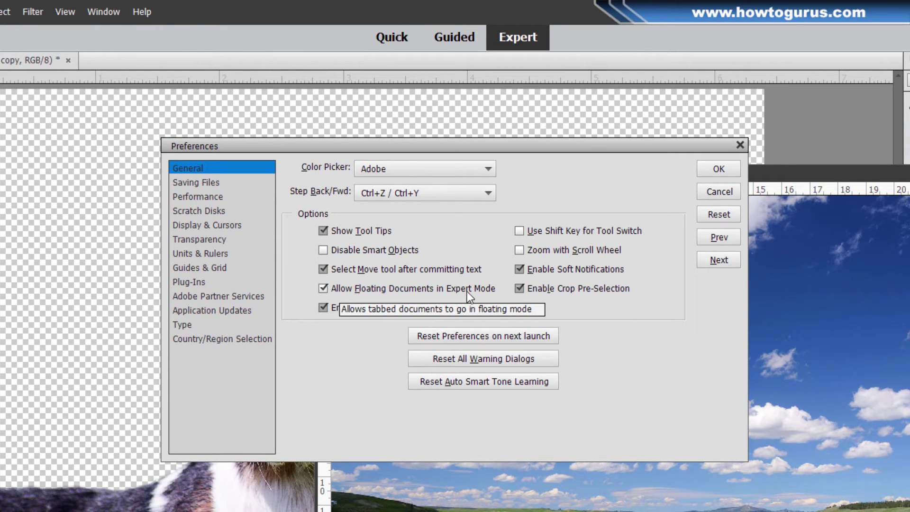
{"action": "left_click", "coordinate": [322, 289]}
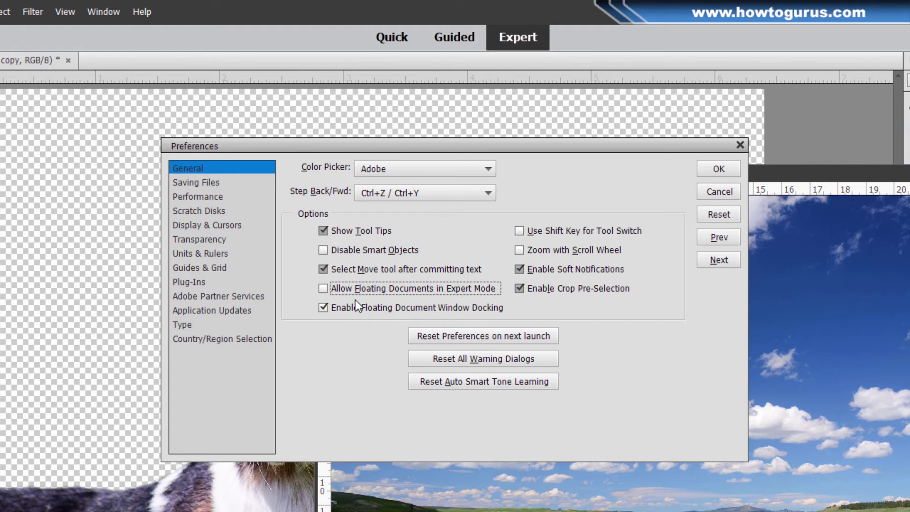
{"action": "left_click", "coordinate": [324, 289]}
{"action": "left_click", "coordinate": [702, 169]}
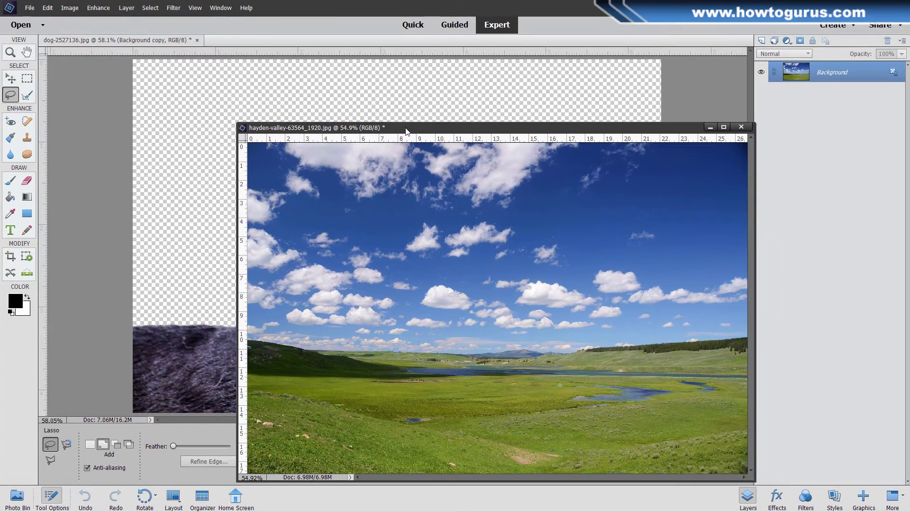
Copy the landscape into the dog image as Layer 1 and minimize its window
{"action": "left_click_drag", "start_coordinate": [406, 131], "coordinate": [606, 239]}
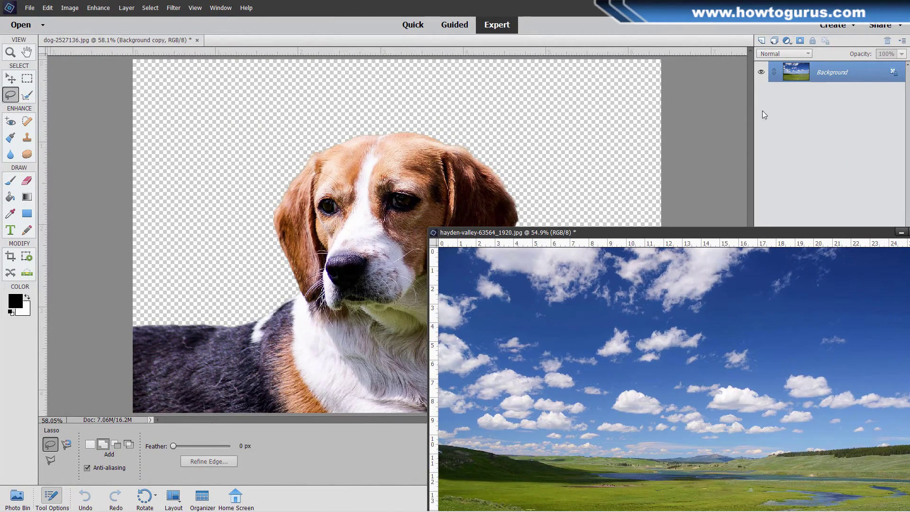
{"action": "left_click_drag", "start_coordinate": [803, 65], "coordinate": [465, 118]}
{"action": "left_click_drag", "start_coordinate": [628, 232], "coordinate": [372, 199]}
{"action": "left_click", "coordinate": [640, 195]}
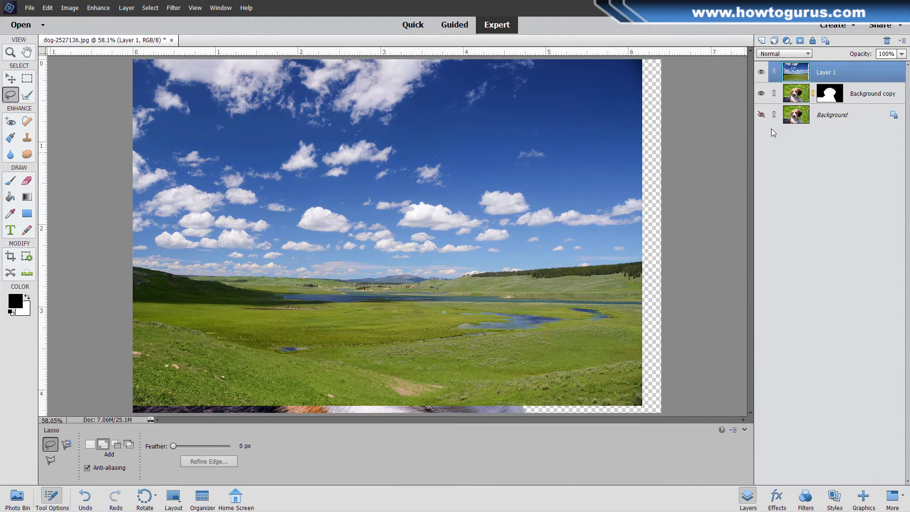
Stretch the landscape layer to fill the canvas and place it beneath the cut-out beagle
{"action": "left_click", "coordinate": [10, 79]}
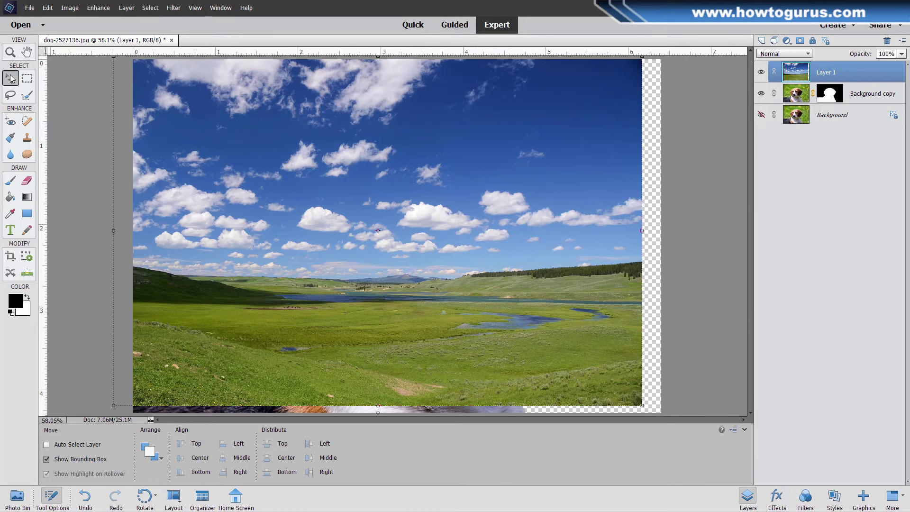
{"action": "mouse_move", "coordinate": [221, 149]}
{"action": "left_mouse_down"}
{"action": "mouse_move", "coordinate": [242, 180]}
{"action": "mouse_move", "coordinate": [238, 152]}
{"action": "left_mouse_up"}
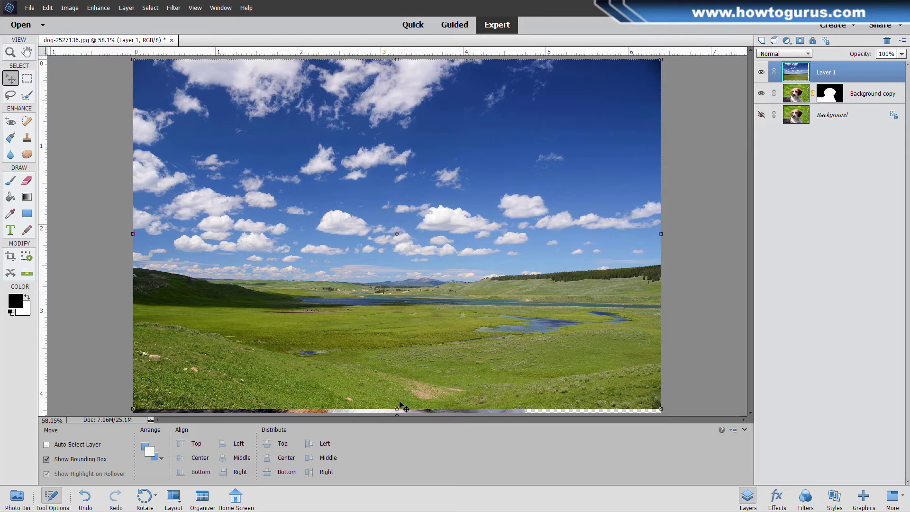
{"action": "left_click_drag", "start_coordinate": [398, 409], "coordinate": [398, 412]}
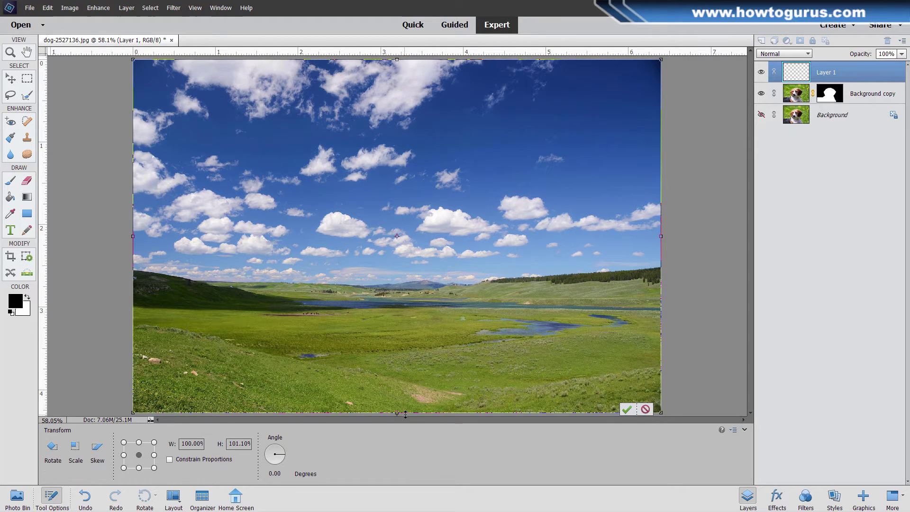
{"action": "left_click", "coordinate": [626, 409]}
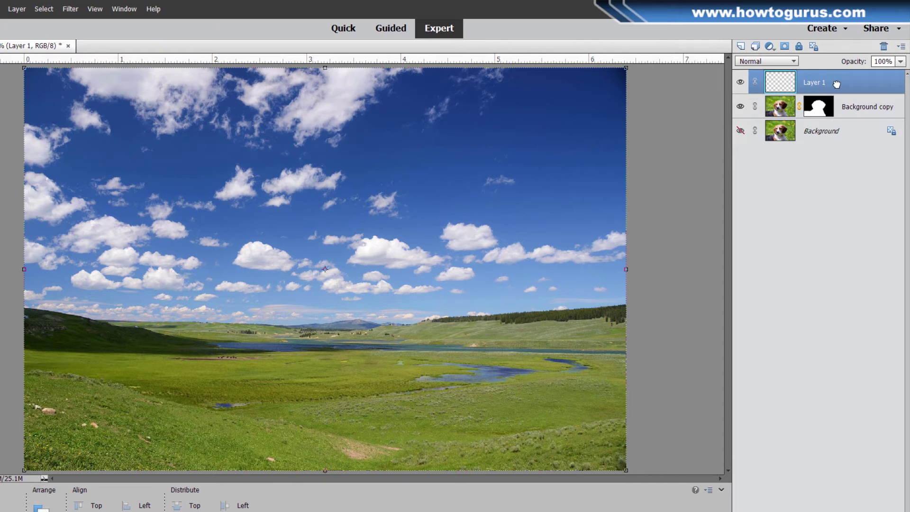
{"action": "left_click_drag", "start_coordinate": [837, 84], "coordinate": [801, 119]}
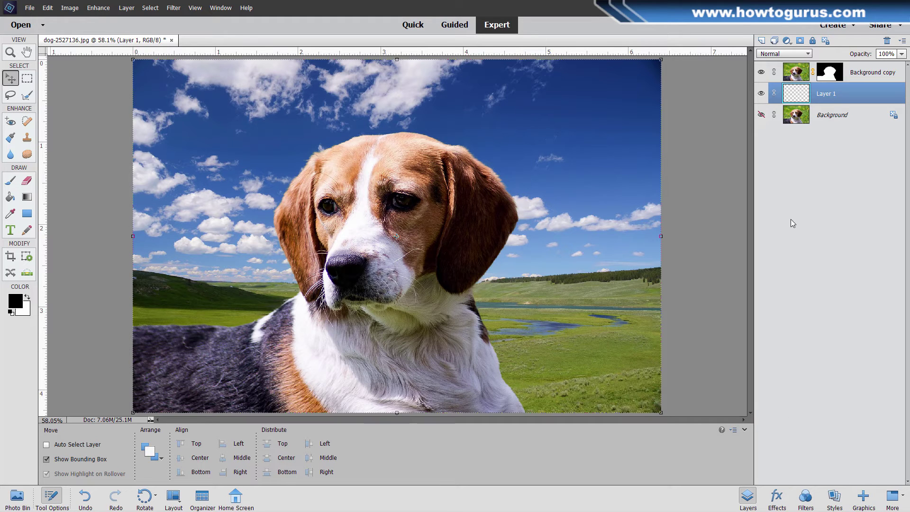
{"action": "left_click", "coordinate": [820, 122]}
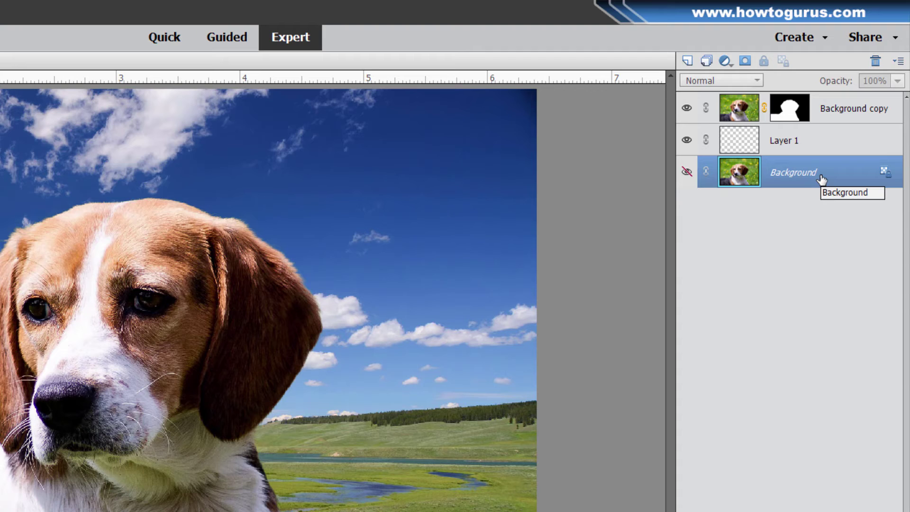
Duplicate Background as Background copy 2, hide Layer 1 and show the original meadow
{"action": "right_click", "coordinate": [788, 174]}
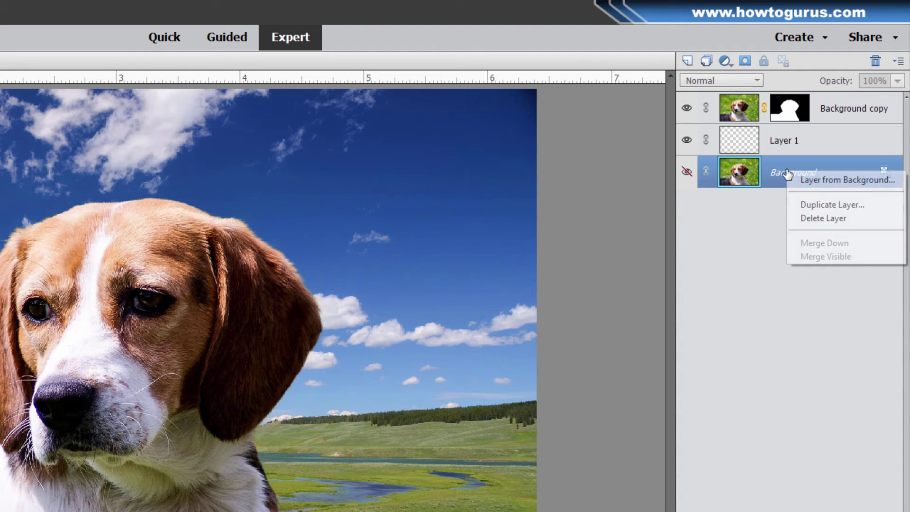
{"action": "left_click", "coordinate": [806, 204]}
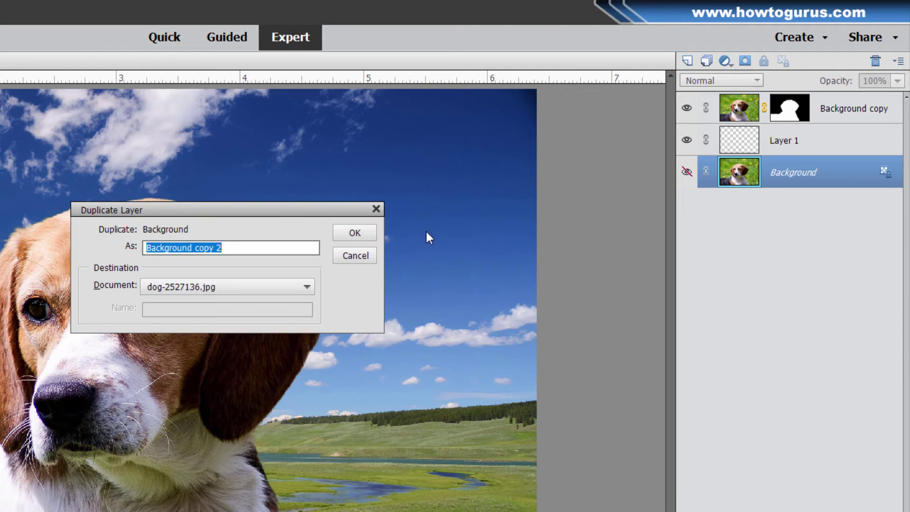
{"action": "left_click", "coordinate": [363, 230]}
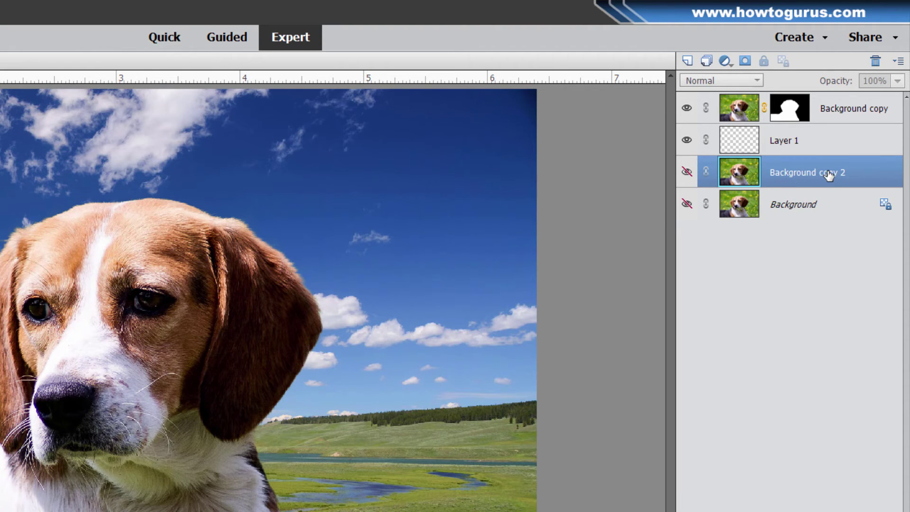
{"action": "left_click", "coordinate": [687, 140]}
{"action": "left_click", "coordinate": [687, 205]}
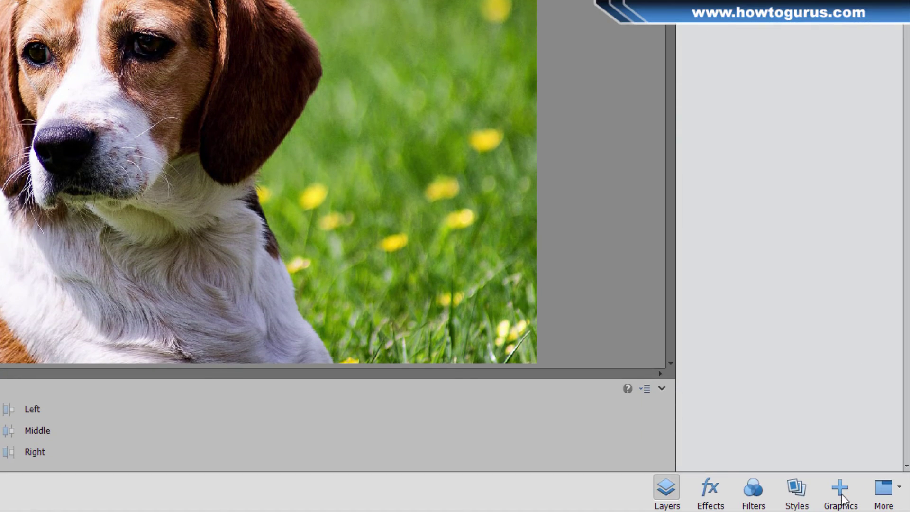
Open the Graphics library and filter it By Type to Backgrounds only
{"action": "left_click", "coordinate": [840, 491]}
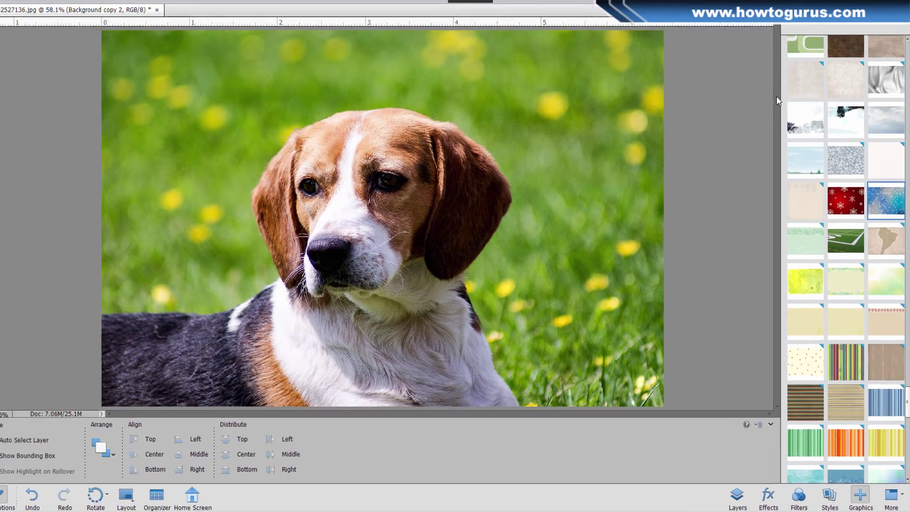
{"action": "left_click", "coordinate": [870, 41]}
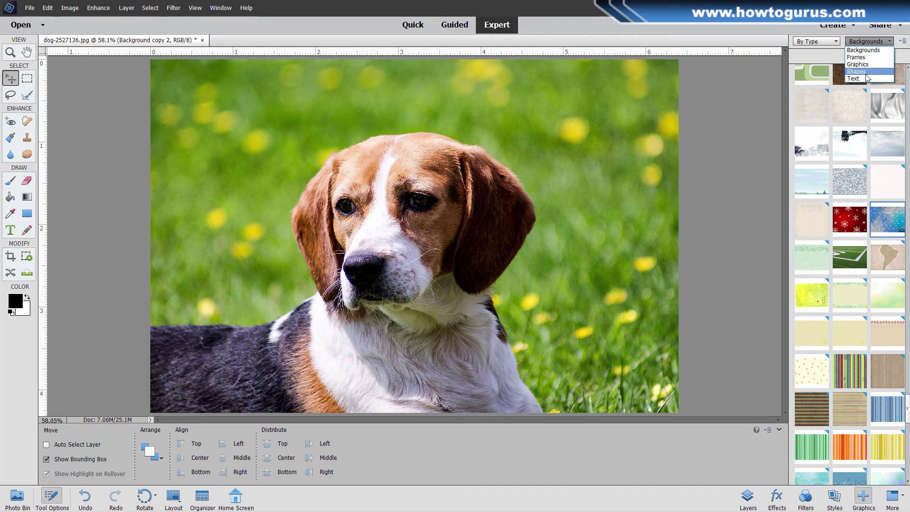
{"action": "left_click", "coordinate": [812, 44]}
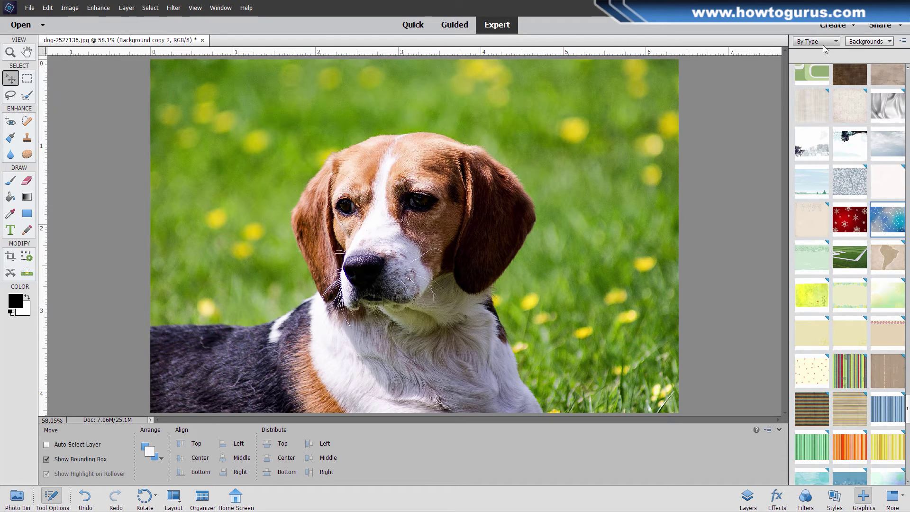
{"action": "left_click", "coordinate": [823, 45]}
{"action": "left_click", "coordinate": [828, 49]}
{"action": "left_click", "coordinate": [868, 45]}
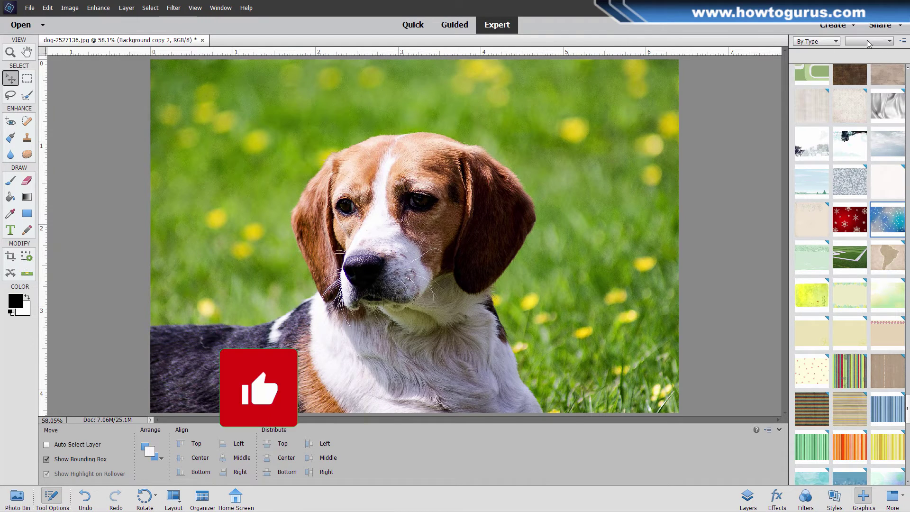
{"action": "scroll", "coordinate": [860, 192], "scroll_direction": "up", "scroll_amount": 5}
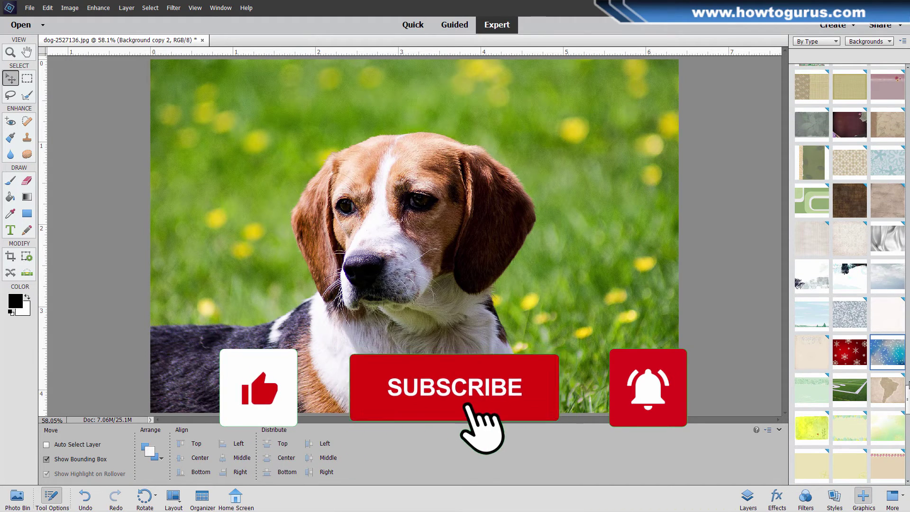
{"action": "scroll", "coordinate": [903, 303], "scroll_direction": "up", "scroll_amount": 10}
{"action": "left_click_drag", "start_coordinate": [907, 259], "coordinate": [908, 422]}
Try the football field and red snowflake backgrounds, settle on blue bokeh, and show Layers
{"action": "left_click", "coordinate": [856, 260]}
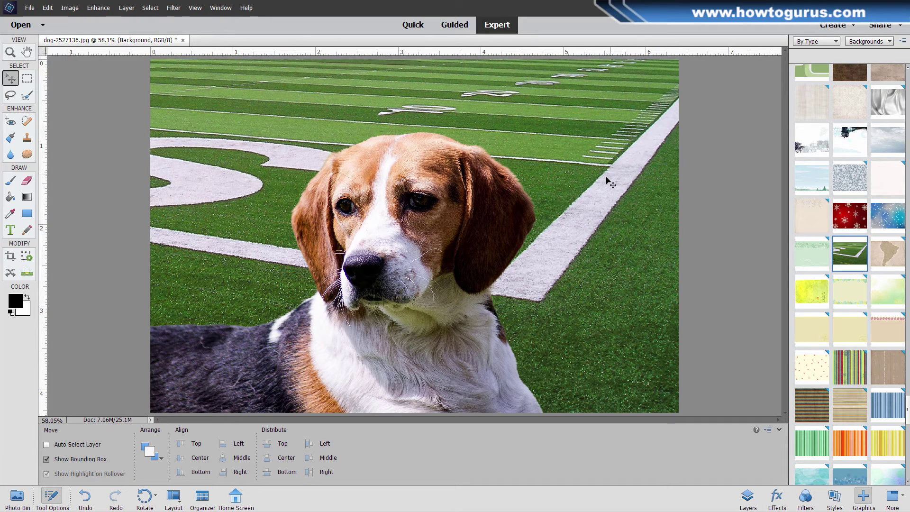
{"action": "double_click", "coordinate": [850, 221]}
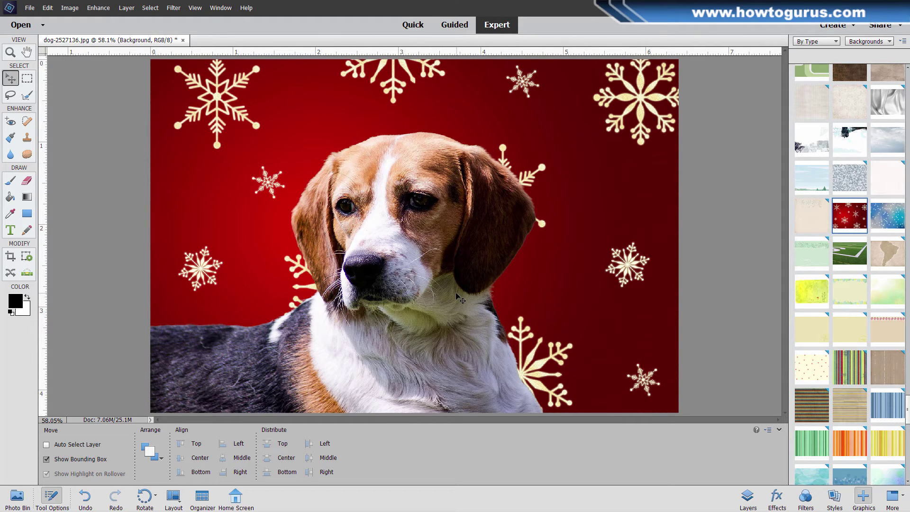
{"action": "double_click", "coordinate": [893, 219]}
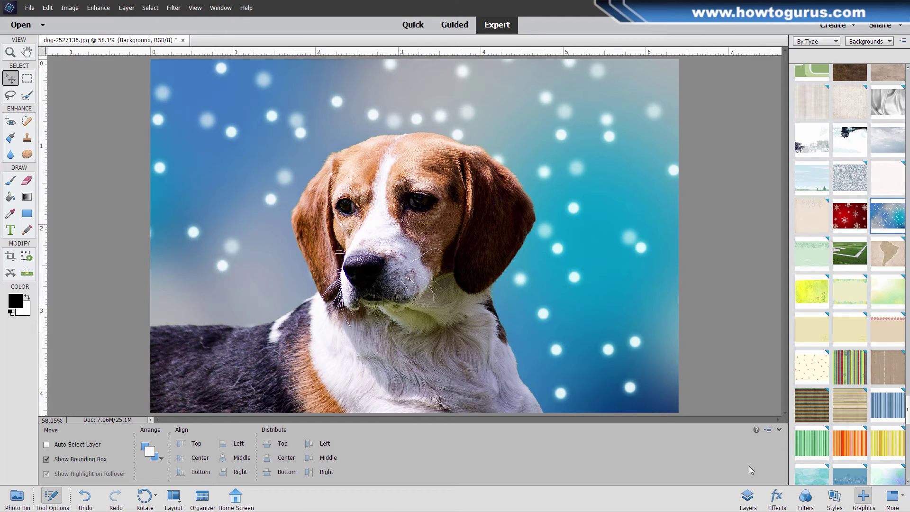
{"action": "left_click", "coordinate": [747, 496]}
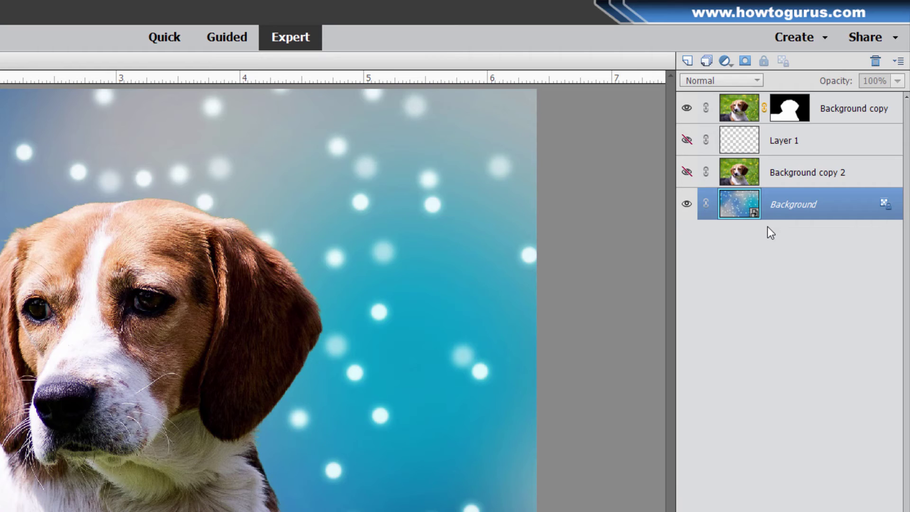
Duplicate the Background layer as Background copy 3 and hide the copy
{"action": "right_click", "coordinate": [785, 208]}
{"action": "left_click", "coordinate": [806, 242]}
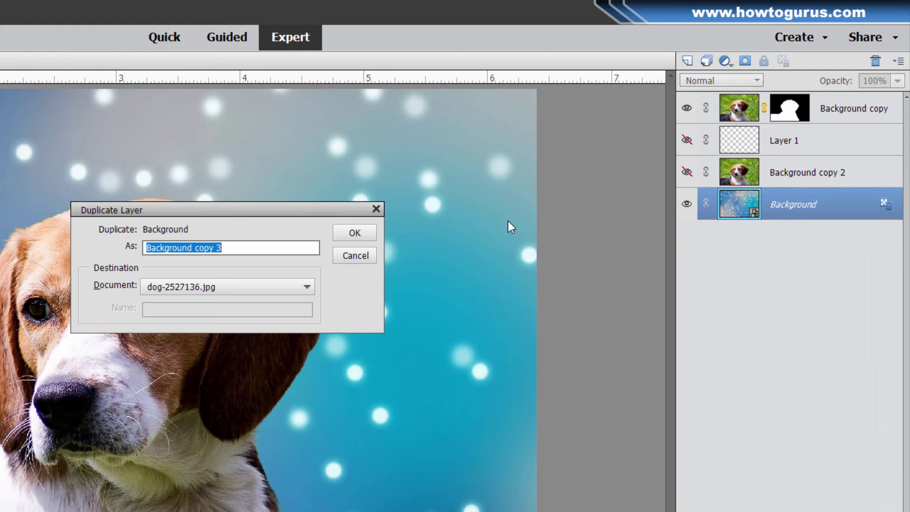
{"action": "left_click", "coordinate": [360, 232]}
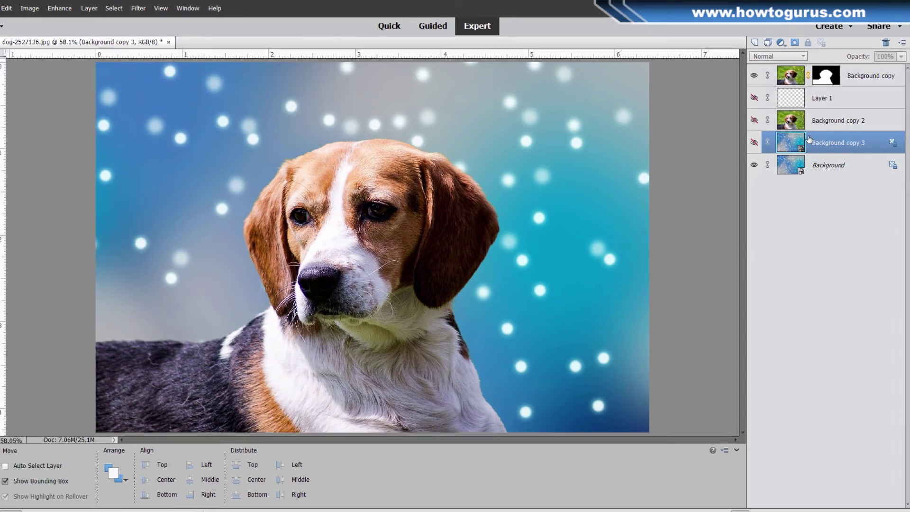
{"action": "left_click", "coordinate": [687, 203]}
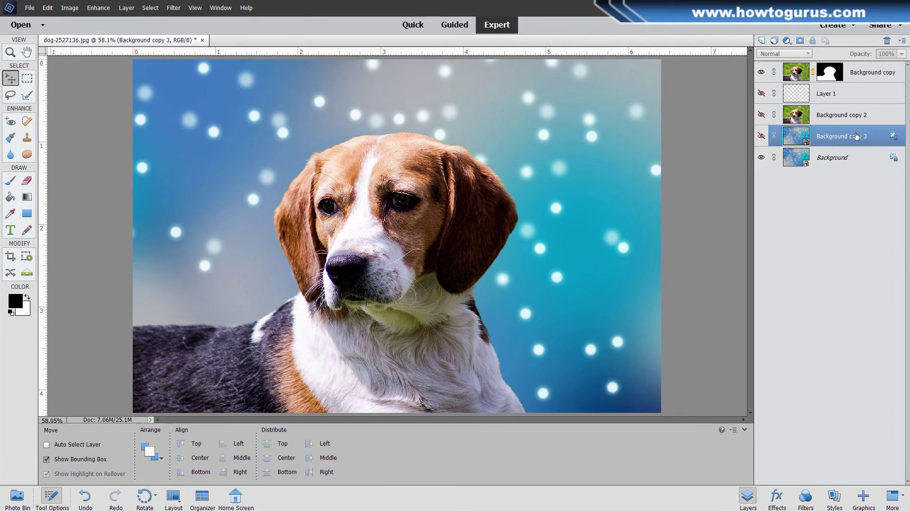
Apply the red snowflake graphic to the Background layer
{"action": "left_click", "coordinate": [864, 496]}
{"action": "left_click", "coordinate": [855, 214]}
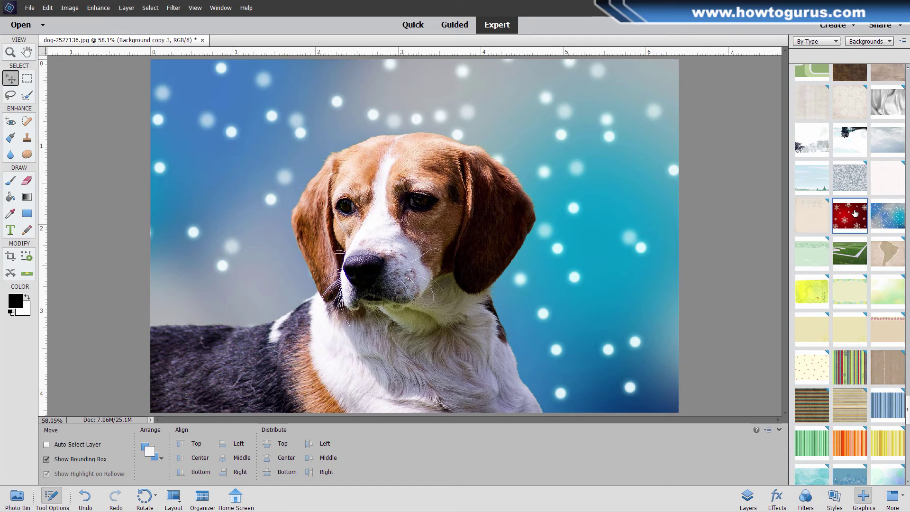
{"action": "double_click", "coordinate": [854, 213]}
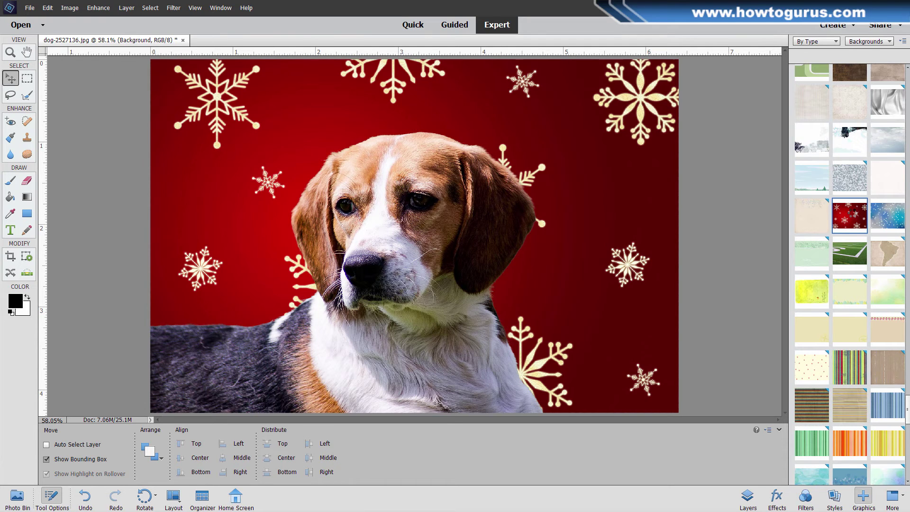
{"action": "left_click", "coordinate": [749, 497]}
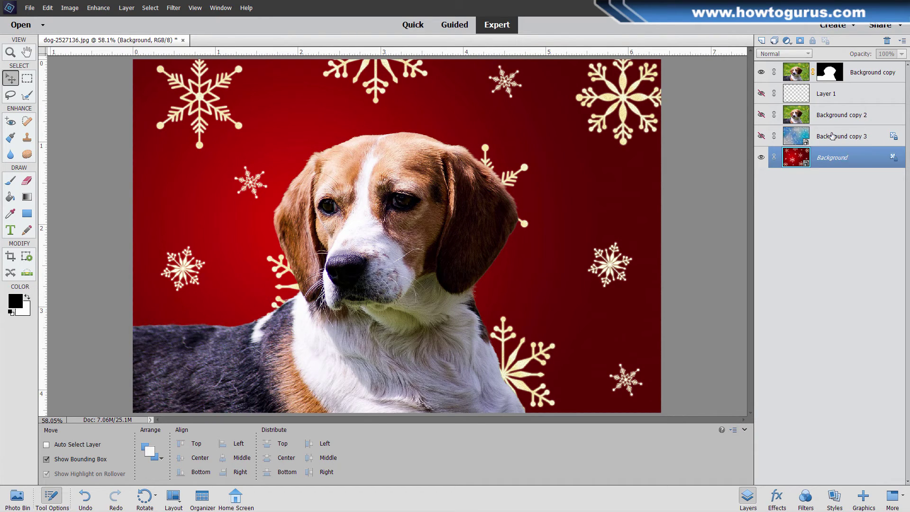
Show the blue bokeh layer again, briefly check the green field, and leave it hidden
{"action": "left_click", "coordinate": [762, 136]}
{"action": "left_click", "coordinate": [760, 116]}
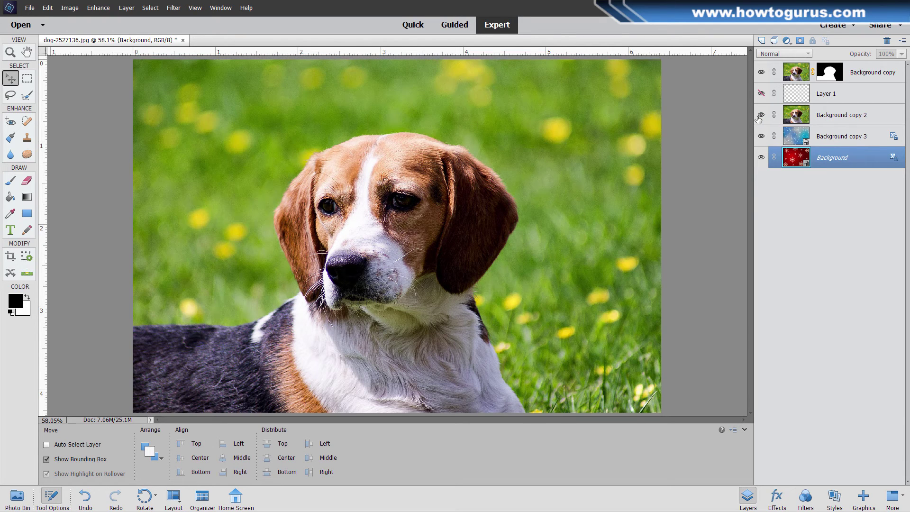
{"action": "left_click", "coordinate": [761, 115]}
{"action": "left_click", "coordinate": [761, 95]}
{"action": "left_click", "coordinate": [761, 95]}
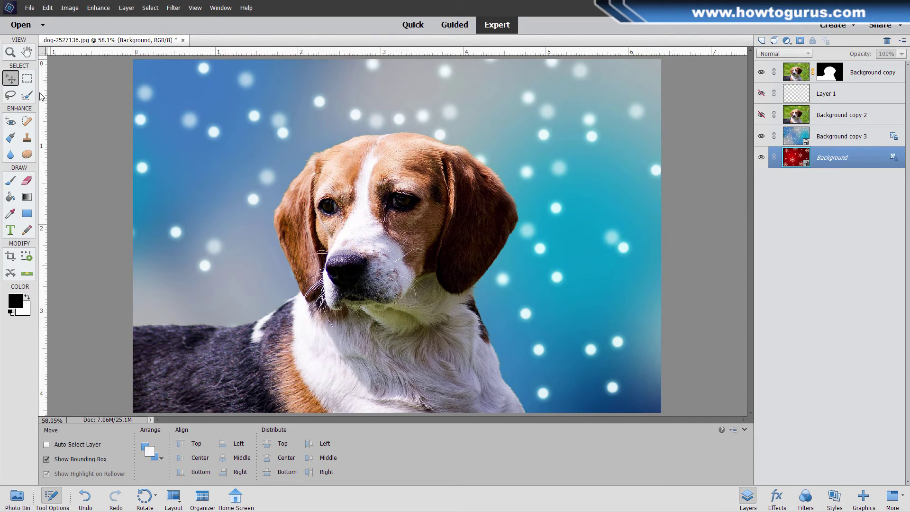
Zoom to 200% on the beagle's green-tinted chest fur with the Zoom tool
{"action": "left_click", "coordinate": [10, 53]}
{"action": "left_click", "coordinate": [392, 327]}
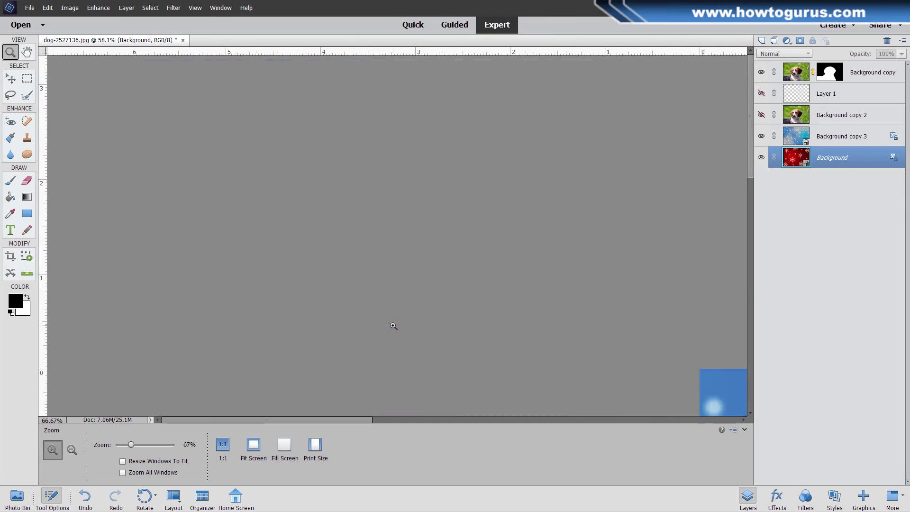
{"action": "left_click", "coordinate": [399, 334]}
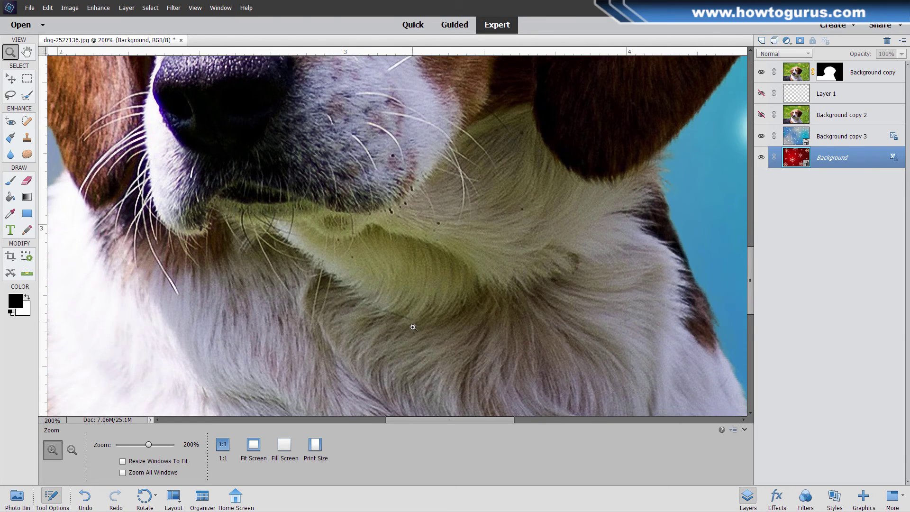
{"action": "scroll", "coordinate": [413, 325], "scroll_direction": "down", "scroll_amount": 1}
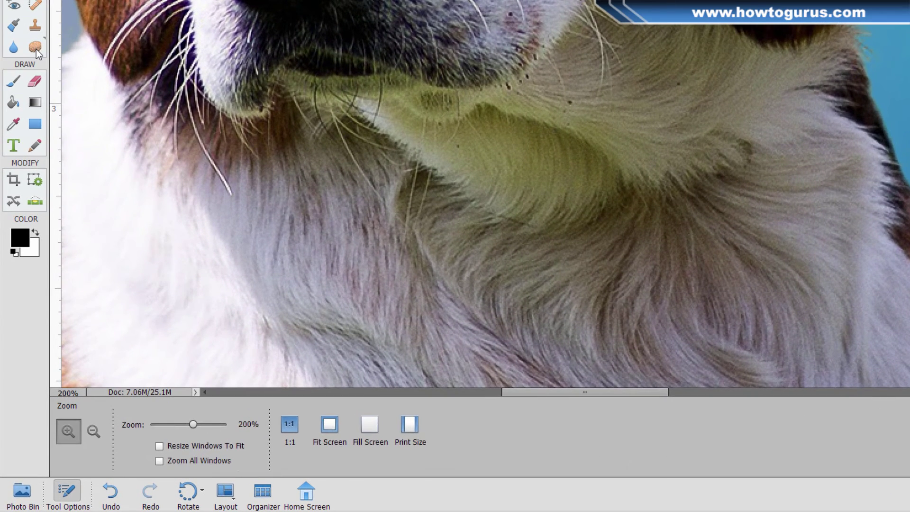
Choose the Sponge tool, after trying Dodge and Burn, and keep Mode set to Desaturate
{"action": "left_click", "coordinate": [36, 48]}
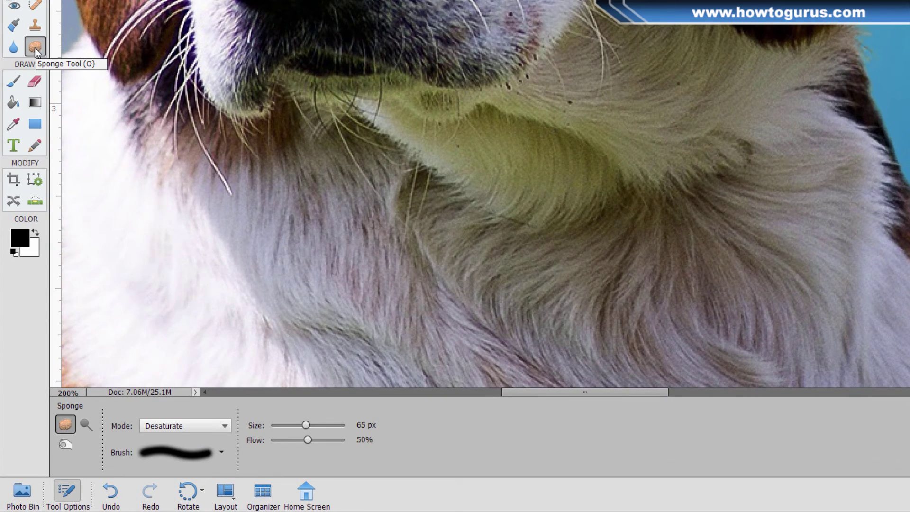
{"action": "left_click", "coordinate": [86, 424]}
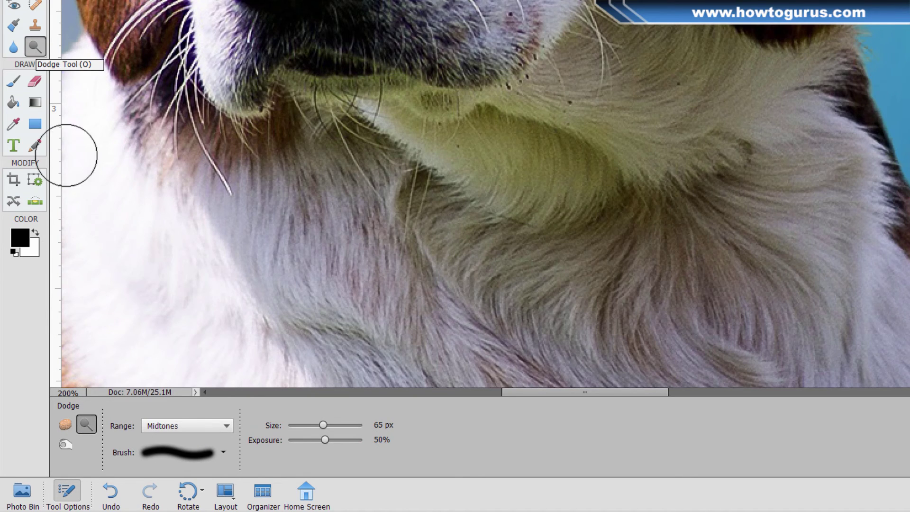
{"action": "left_click", "coordinate": [65, 444]}
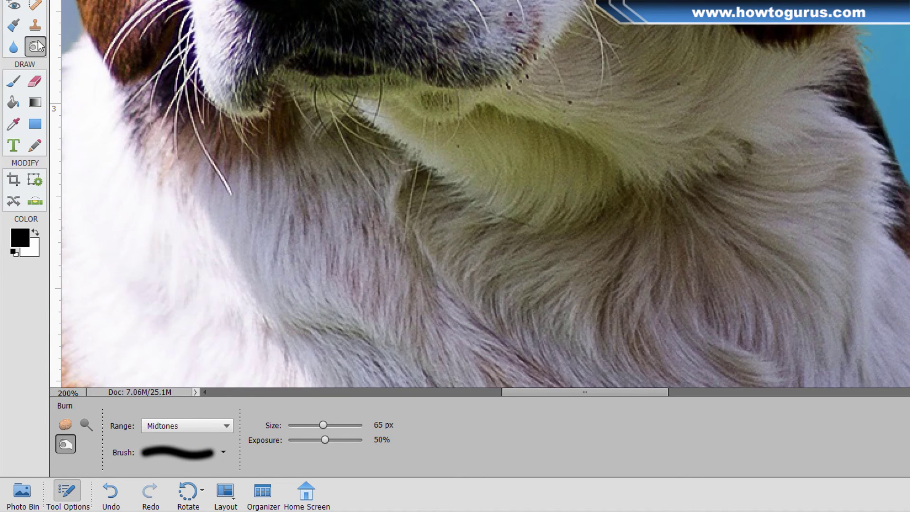
{"action": "left_click", "coordinate": [68, 426]}
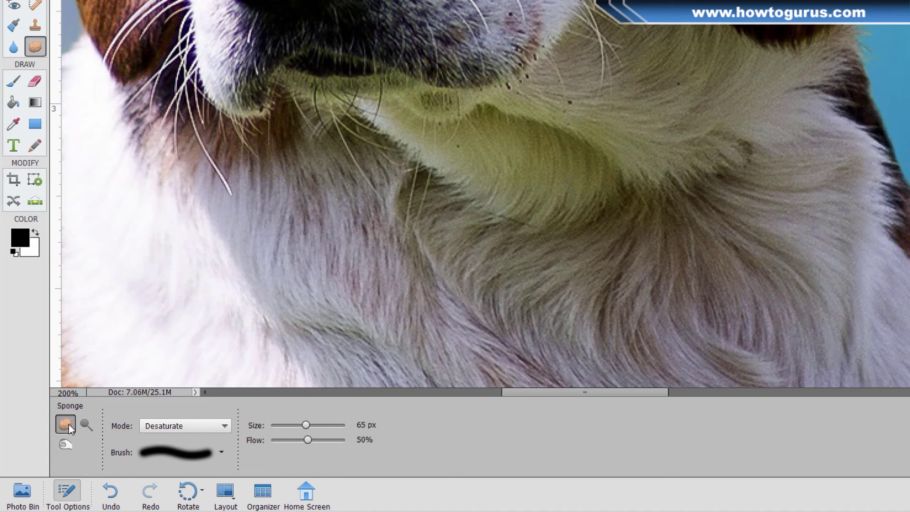
{"action": "left_click", "coordinate": [170, 426]}
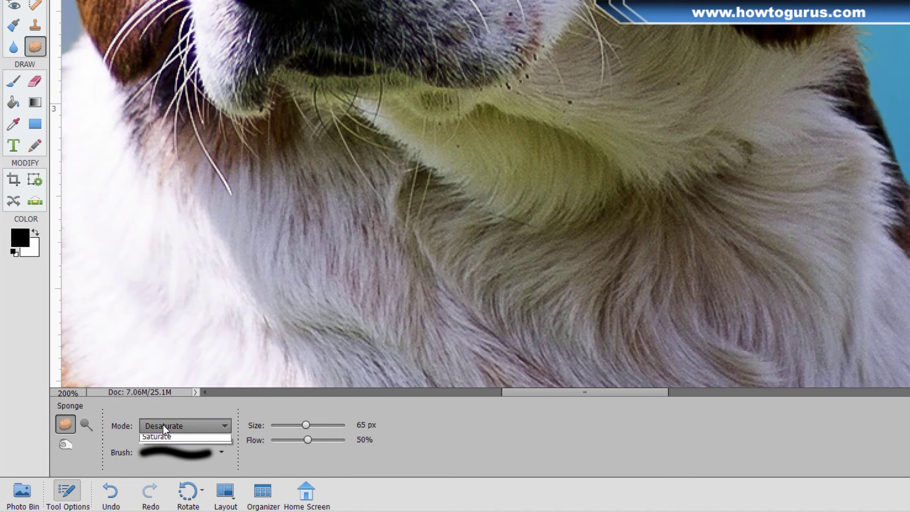
{"action": "left_click", "coordinate": [160, 442]}
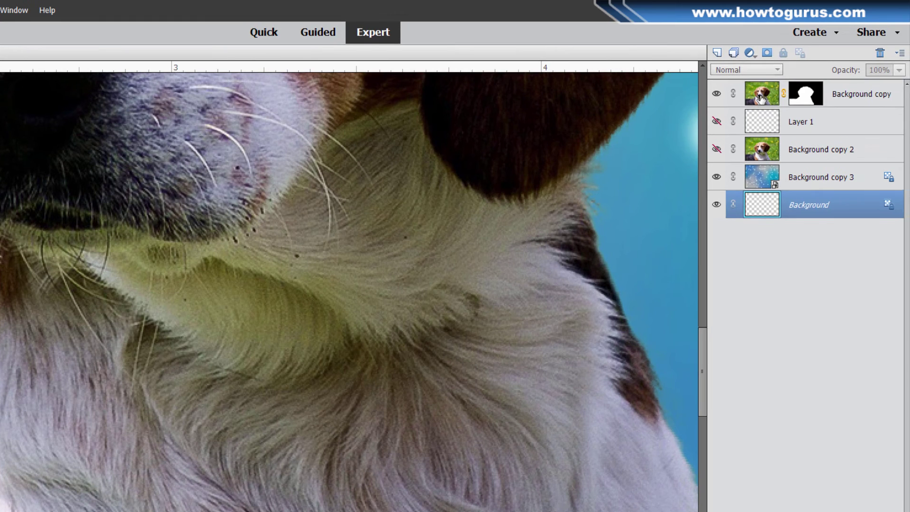
Target the Background copy layer and sponge the green cast out of the neck fur
{"action": "left_click", "coordinate": [761, 94]}
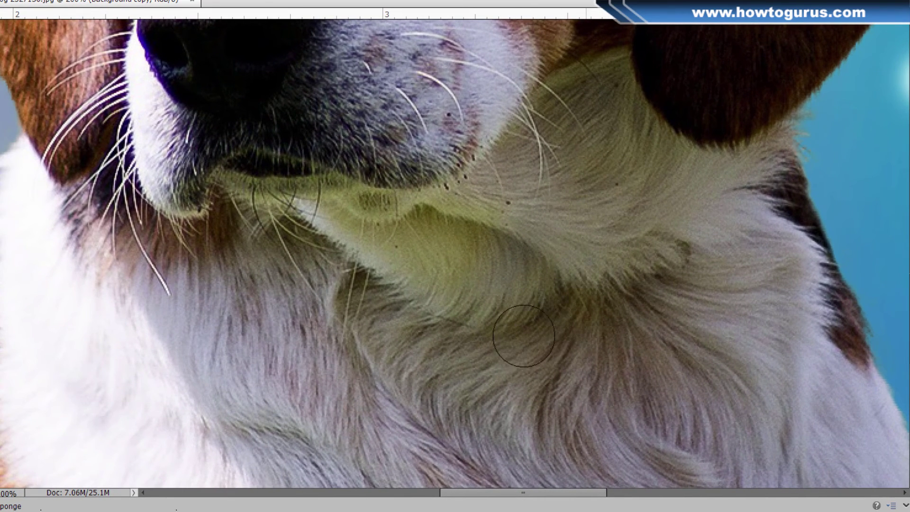
{"action": "mouse_move", "coordinate": [524, 336]}
{"action": "left_mouse_down"}
{"action": "mouse_move", "coordinate": [570, 210]}
{"action": "mouse_move", "coordinate": [434, 341]}
{"action": "mouse_move", "coordinate": [513, 227]}
{"action": "mouse_move", "coordinate": [427, 319]}
{"action": "mouse_move", "coordinate": [500, 211]}
{"action": "mouse_move", "coordinate": [460, 256]}
{"action": "mouse_move", "coordinate": [452, 233]}
{"action": "mouse_move", "coordinate": [411, 274]}
{"action": "mouse_move", "coordinate": [426, 250]}
{"action": "mouse_move", "coordinate": [415, 238]}
{"action": "mouse_move", "coordinate": [524, 280]}
{"action": "mouse_move", "coordinate": [412, 214]}
{"action": "mouse_move", "coordinate": [516, 258]}
{"action": "mouse_move", "coordinate": [427, 197]}
{"action": "mouse_move", "coordinate": [403, 236]}
{"action": "mouse_move", "coordinate": [423, 237]}
{"action": "mouse_move", "coordinate": [423, 197]}
{"action": "mouse_move", "coordinate": [258, 191]}
{"action": "mouse_move", "coordinate": [423, 221]}
{"action": "mouse_move", "coordinate": [465, 192]}
{"action": "mouse_move", "coordinate": [462, 158]}
{"action": "mouse_move", "coordinate": [510, 188]}
{"action": "mouse_move", "coordinate": [453, 265]}
{"action": "mouse_move", "coordinate": [426, 255]}
{"action": "mouse_move", "coordinate": [400, 329]}
{"action": "mouse_move", "coordinate": [433, 349]}
{"action": "mouse_move", "coordinate": [565, 322]}
{"action": "mouse_move", "coordinate": [554, 276]}
{"action": "mouse_move", "coordinate": [565, 346]}
{"action": "mouse_move", "coordinate": [651, 257]}
{"action": "mouse_move", "coordinate": [564, 396]}
{"action": "mouse_move", "coordinate": [613, 197]}
{"action": "mouse_move", "coordinate": [587, 172]}
{"action": "mouse_move", "coordinate": [576, 187]}
{"action": "mouse_move", "coordinate": [558, 94]}
{"action": "mouse_move", "coordinate": [549, 99]}
{"action": "mouse_move", "coordinate": [551, 132]}
{"action": "mouse_move", "coordinate": [595, 61]}
{"action": "mouse_move", "coordinate": [601, 111]}
{"action": "mouse_move", "coordinate": [655, 155]}
{"action": "mouse_move", "coordinate": [612, 93]}
{"action": "mouse_move", "coordinate": [691, 186]}
{"action": "mouse_move", "coordinate": [596, 148]}
{"action": "mouse_move", "coordinate": [601, 190]}
{"action": "mouse_move", "coordinate": [559, 172]}
{"action": "mouse_move", "coordinate": [541, 120]}
{"action": "mouse_move", "coordinate": [577, 106]}
{"action": "mouse_move", "coordinate": [620, 142]}
{"action": "mouse_move", "coordinate": [644, 124]}
{"action": "mouse_move", "coordinate": [639, 158]}
{"action": "mouse_move", "coordinate": [663, 231]}
{"action": "mouse_move", "coordinate": [643, 288]}
{"action": "mouse_move", "coordinate": [632, 206]}
{"action": "mouse_move", "coordinate": [663, 238]}
{"action": "mouse_move", "coordinate": [579, 324]}
{"action": "mouse_move", "coordinate": [590, 257]}
{"action": "mouse_move", "coordinate": [520, 259]}
{"action": "mouse_move", "coordinate": [410, 381]}
{"action": "mouse_move", "coordinate": [366, 233]}
{"action": "mouse_move", "coordinate": [356, 258]}
{"action": "mouse_move", "coordinate": [360, 368]}
{"action": "mouse_move", "coordinate": [351, 349]}
{"action": "mouse_move", "coordinate": [359, 336]}
{"action": "mouse_move", "coordinate": [469, 426]}
{"action": "mouse_move", "coordinate": [487, 418]}
{"action": "mouse_move", "coordinate": [435, 381]}
{"action": "mouse_move", "coordinate": [519, 439]}
{"action": "mouse_move", "coordinate": [429, 409]}
{"action": "mouse_move", "coordinate": [253, 451]}
{"action": "mouse_move", "coordinate": [251, 416]}
{"action": "mouse_move", "coordinate": [319, 439]}
{"action": "mouse_move", "coordinate": [242, 432]}
{"action": "mouse_move", "coordinate": [327, 439]}
{"action": "mouse_move", "coordinate": [482, 396]}
{"action": "mouse_move", "coordinate": [504, 365]}
{"action": "mouse_move", "coordinate": [411, 306]}
{"action": "mouse_move", "coordinate": [360, 351]}
{"action": "mouse_move", "coordinate": [341, 297]}
{"action": "mouse_move", "coordinate": [417, 278]}
{"action": "mouse_move", "coordinate": [501, 227]}
{"action": "mouse_move", "coordinate": [572, 331]}
{"action": "mouse_move", "coordinate": [608, 326]}
{"action": "mouse_move", "coordinate": [689, 185]}
{"action": "left_mouse_up"}
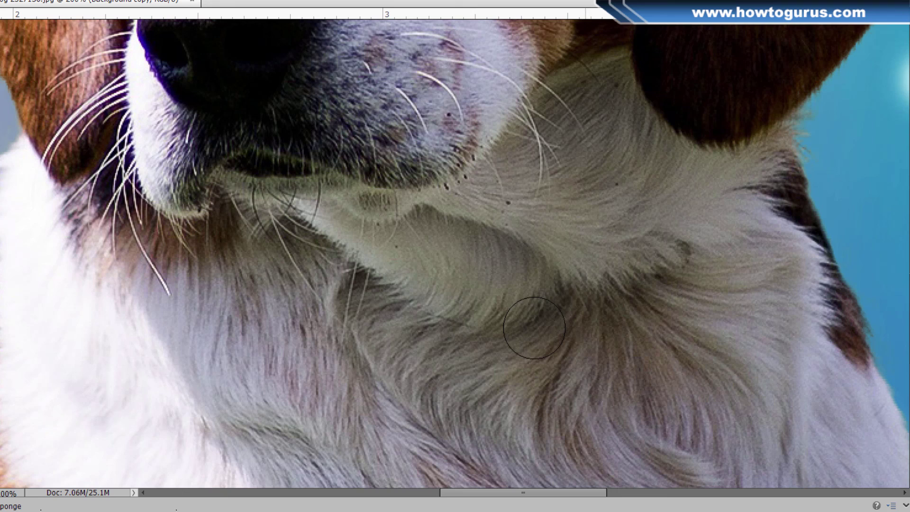
Use the Zoom tool's Fit Screen to show the whole image in the window
{"action": "key", "text": "z"}
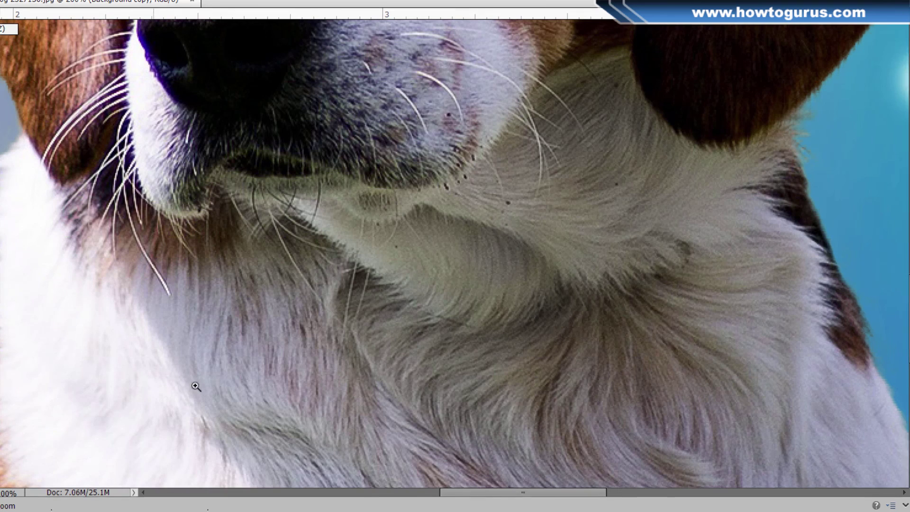
{"action": "left_click", "coordinate": [261, 480]}
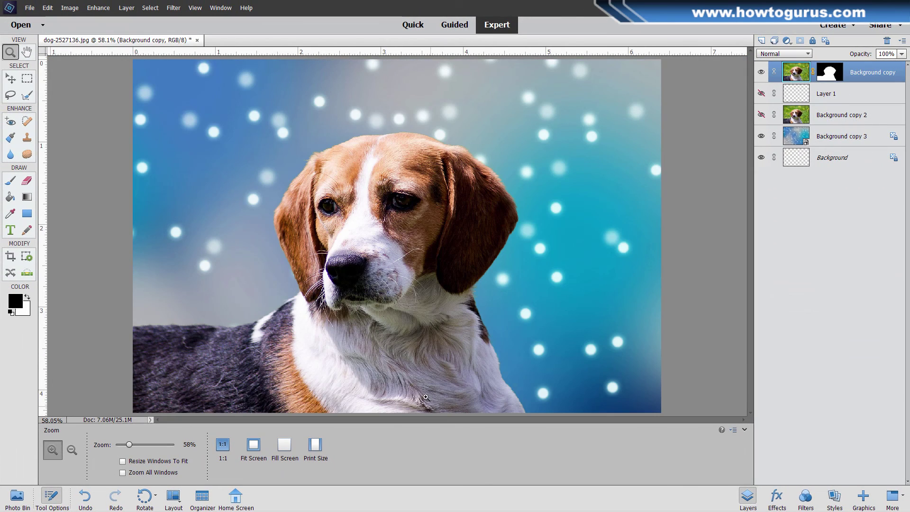